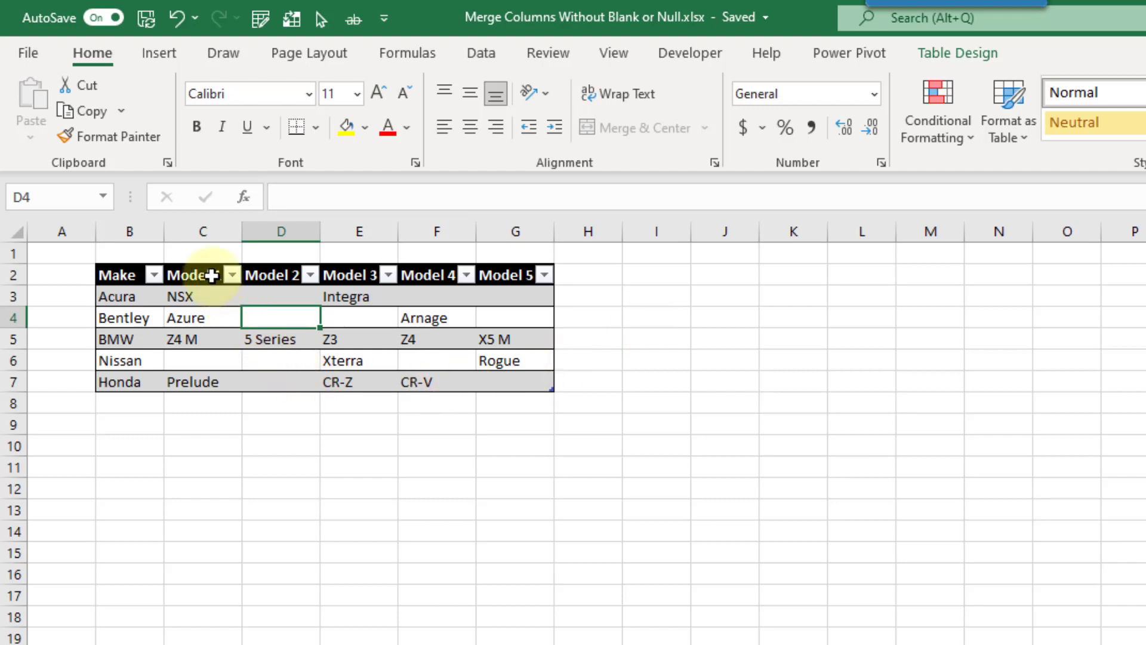
# Load the worksheet's table of car makes and models into the Power Query Editor.
pyautogui.click(212, 276)
pyautogui.moveTo(211, 275); pyautogui.dragTo(514, 374)
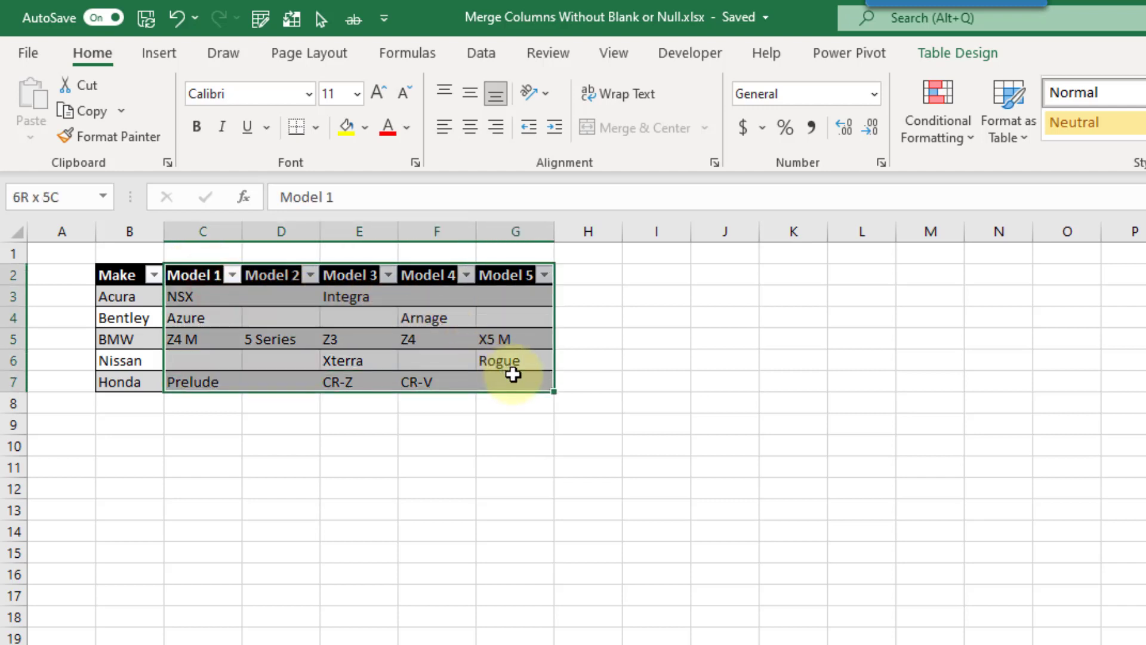
pyautogui.click(275, 298)
pyautogui.click(349, 319)
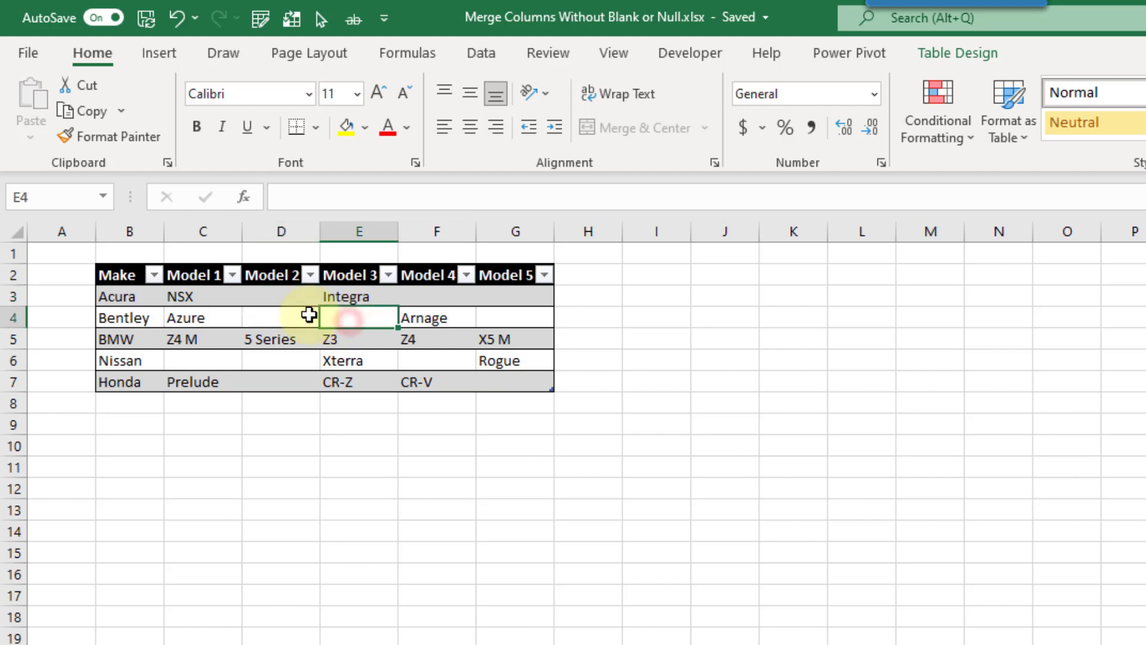
pyautogui.click(289, 314)
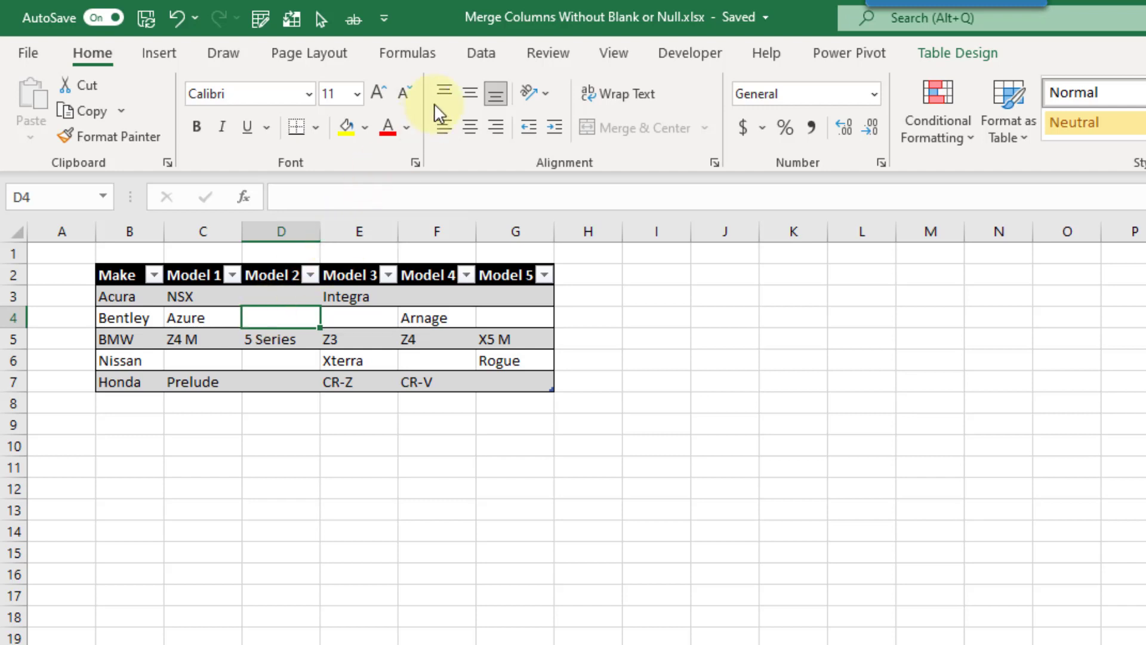
pyautogui.click(482, 52)
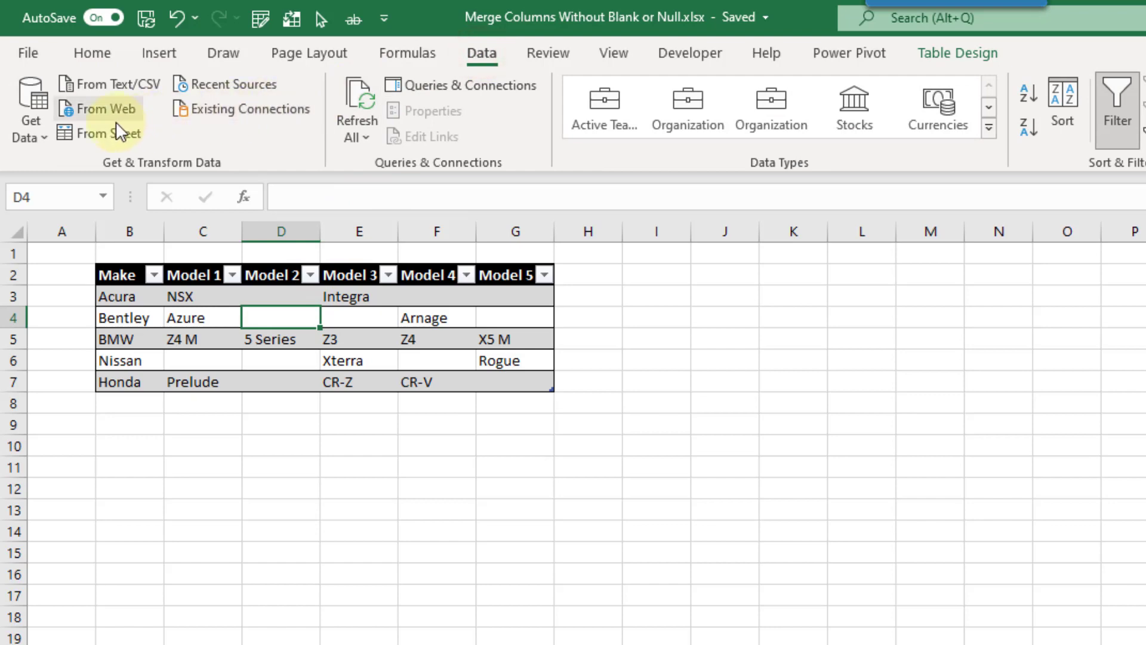
pyautogui.click(106, 133)
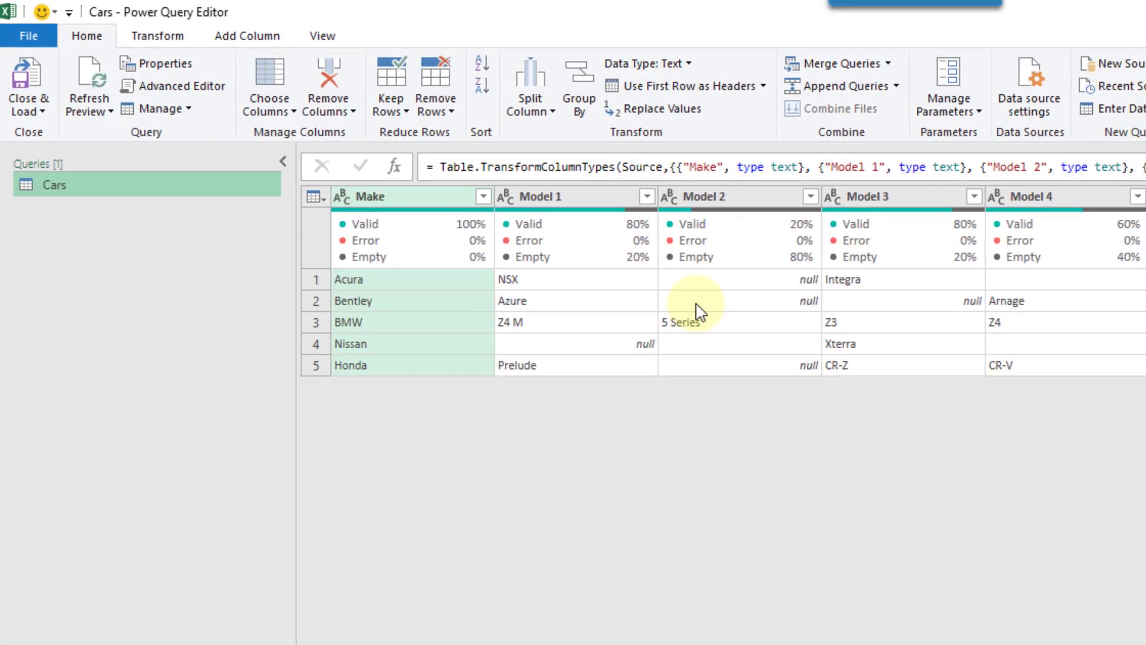
# Merge columns Model 1 through Model 5 in place with a comma separator, keeping the new column name Merged.
pyautogui.click(585, 193)
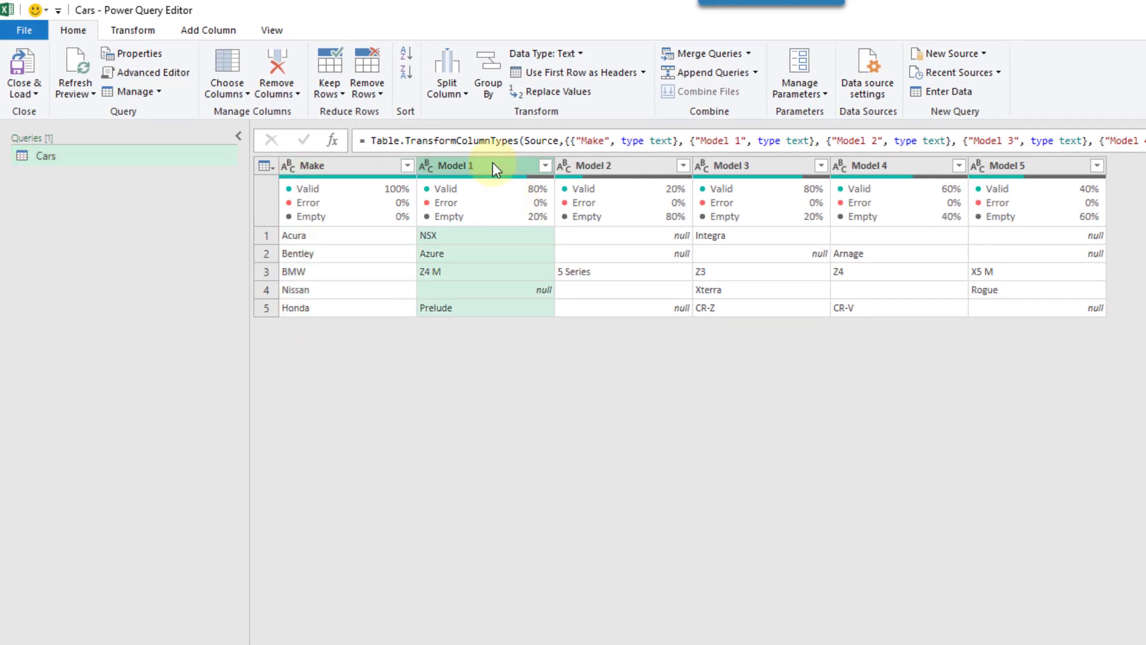
pyautogui.keyDown('shift'); pyautogui.click(1051, 166); pyautogui.keyUp('shift')
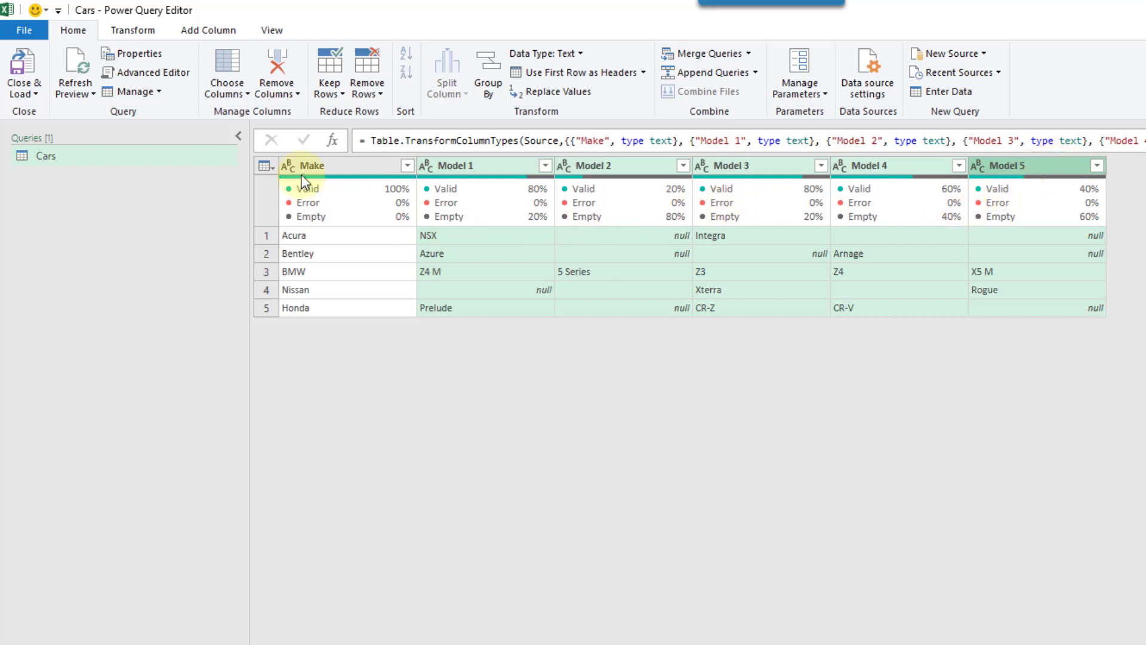
pyautogui.click(152, 30)
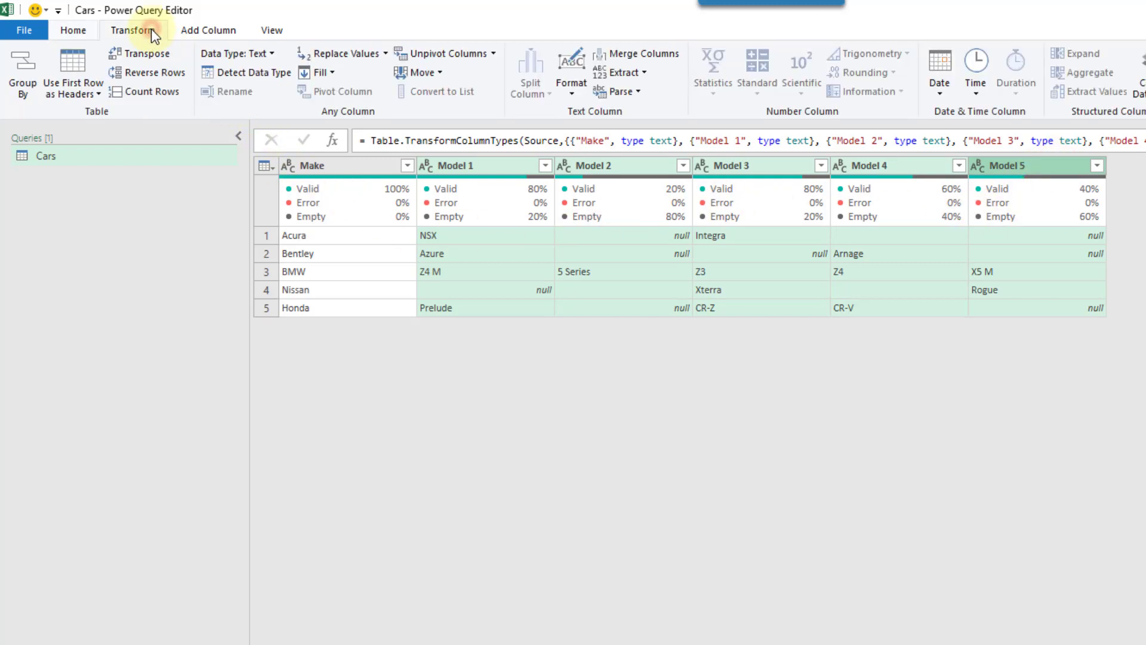
pyautogui.click(663, 55)
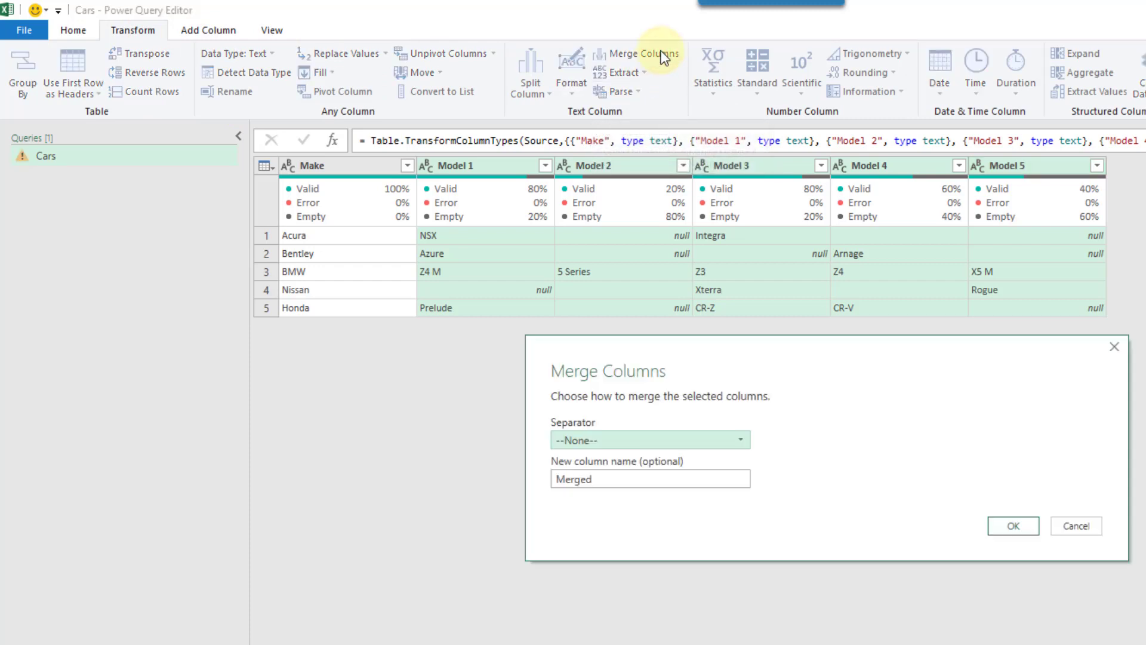
pyautogui.click(640, 442)
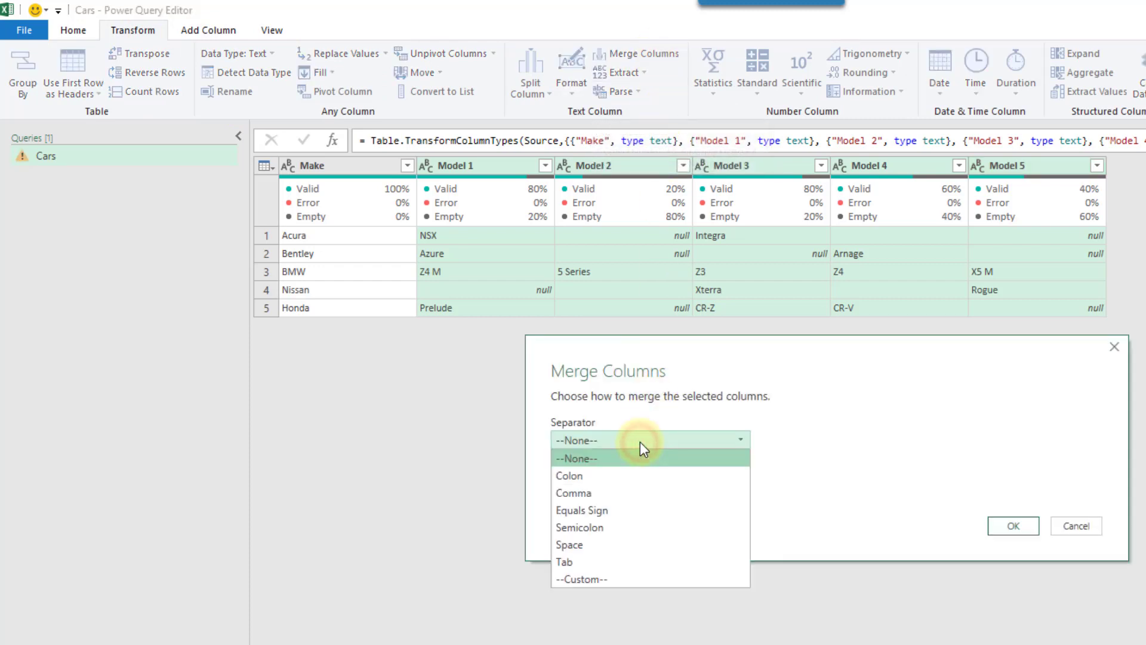
pyautogui.click(630, 494)
pyautogui.click(624, 479)
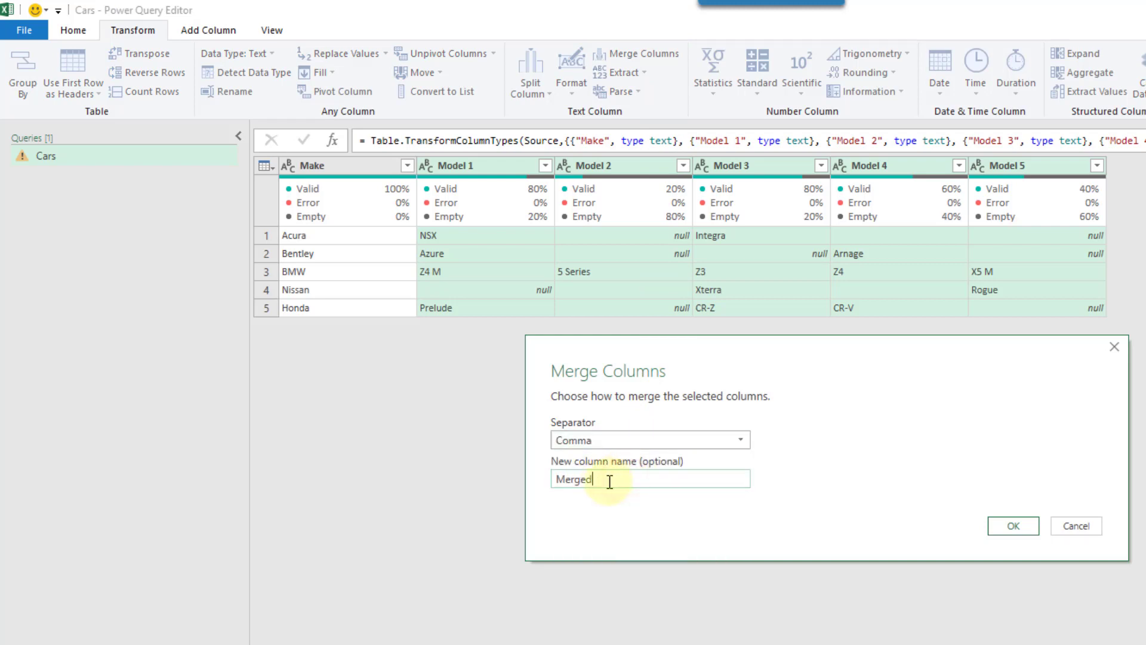
pyautogui.click(1010, 529)
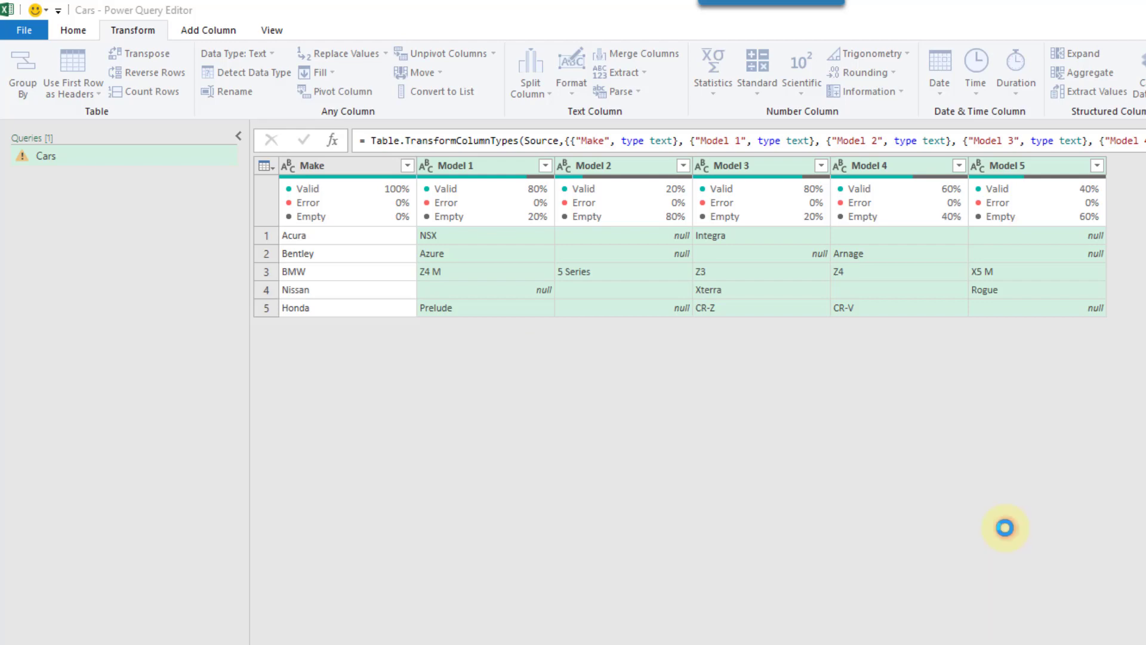
# Check the merged values in the first three rows and delete the Merged Columns step from the query.
pyautogui.click(812, 268)
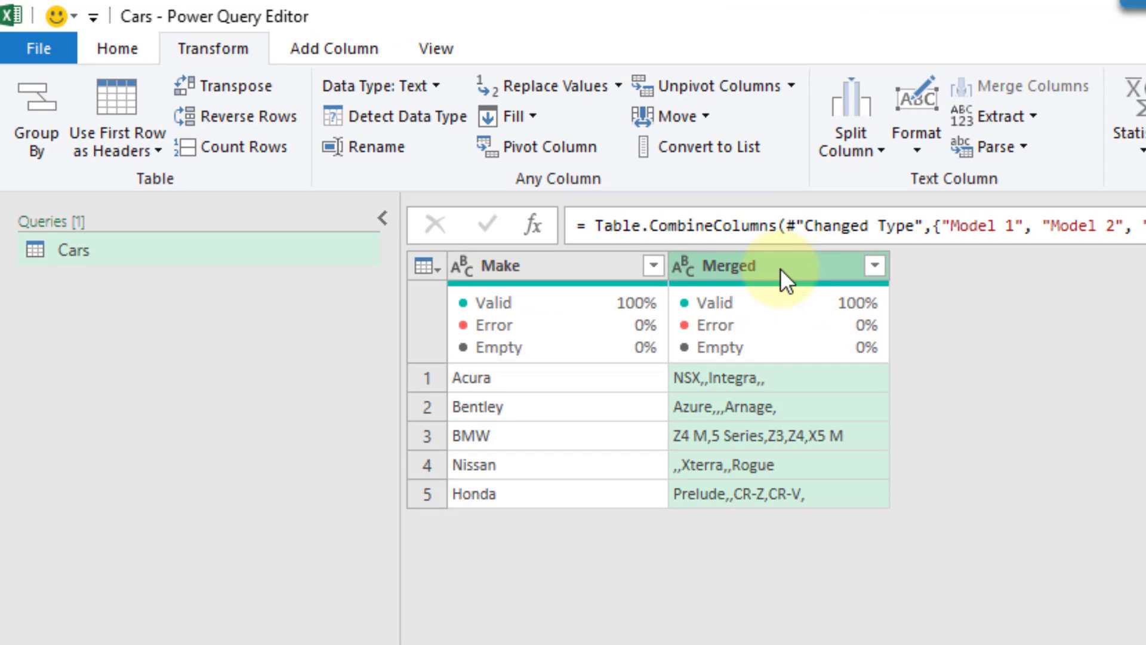
pyautogui.click(789, 375)
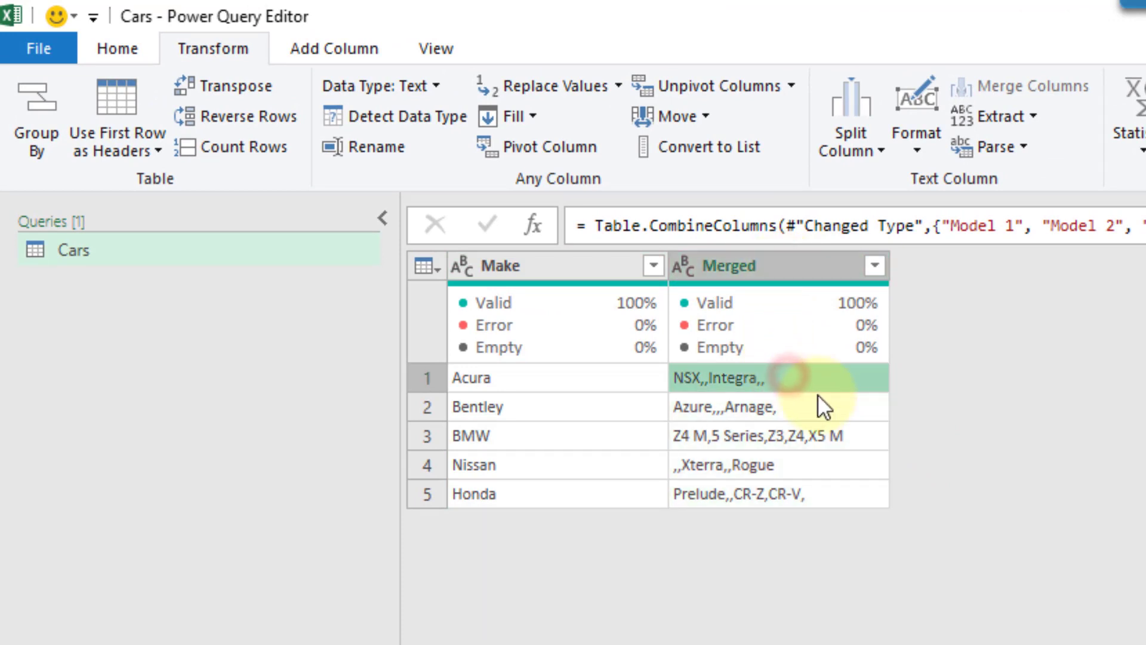
pyautogui.click(835, 407)
pyautogui.click(852, 437)
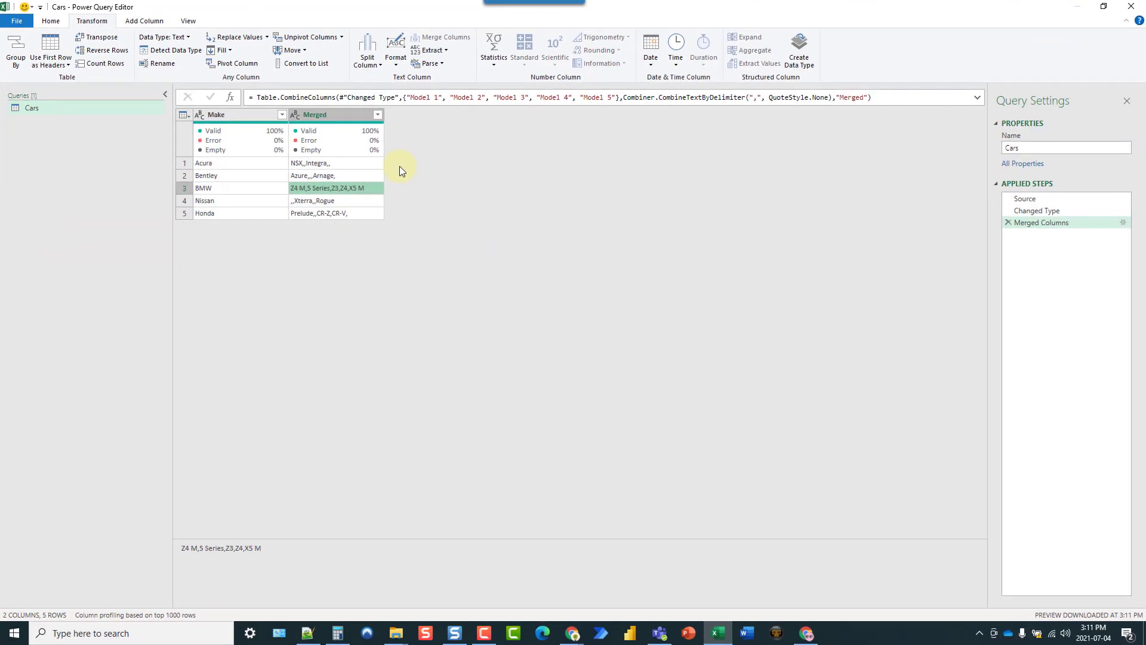
pyautogui.click(1041, 222)
pyautogui.click(1009, 222)
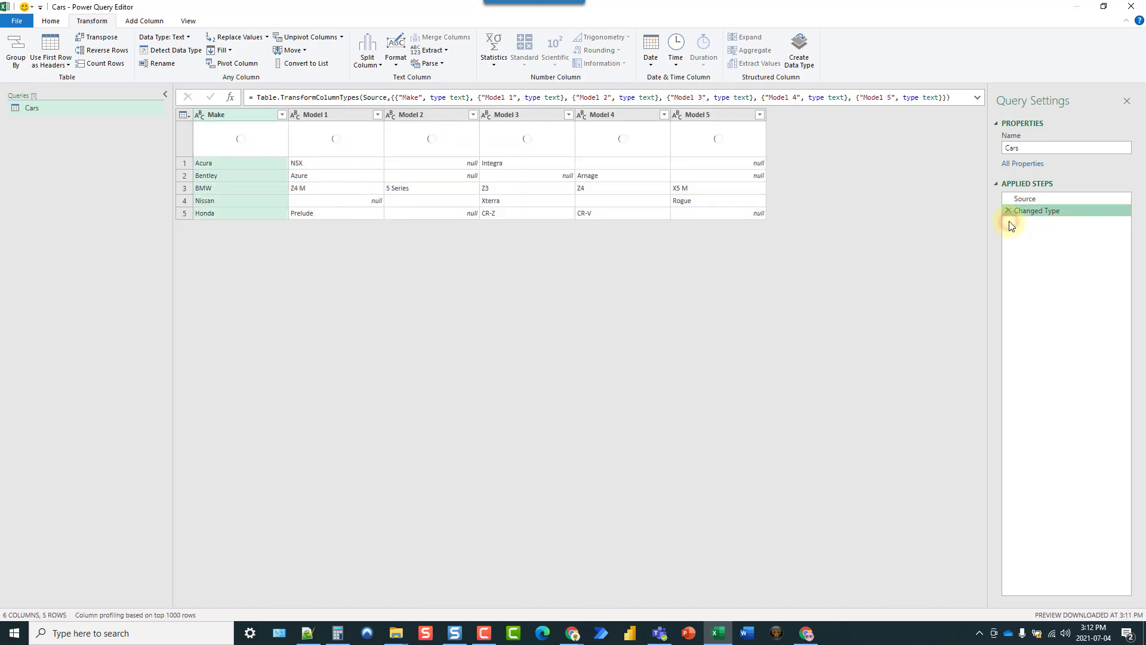
# Add a new column named Merged that combines Model 1 through Model 5 with a comma separator, keeping the original columns.
pyautogui.click(355, 117)
pyautogui.keyDown('shift'); pyautogui.click(721, 115); pyautogui.keyUp('shift')
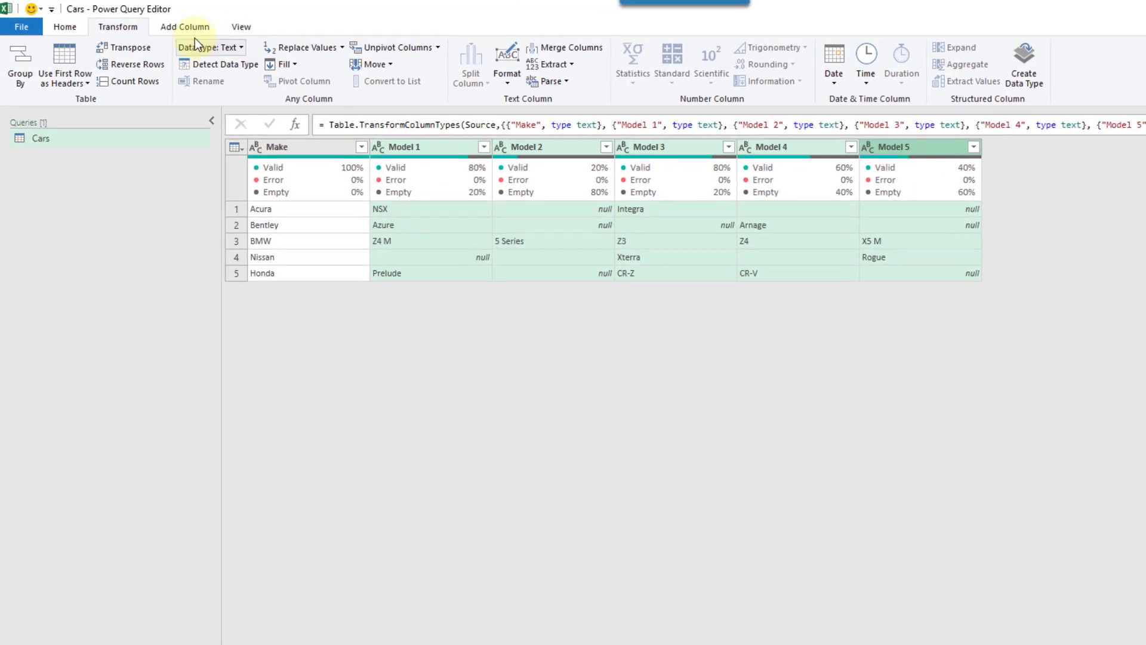
pyautogui.click(190, 28)
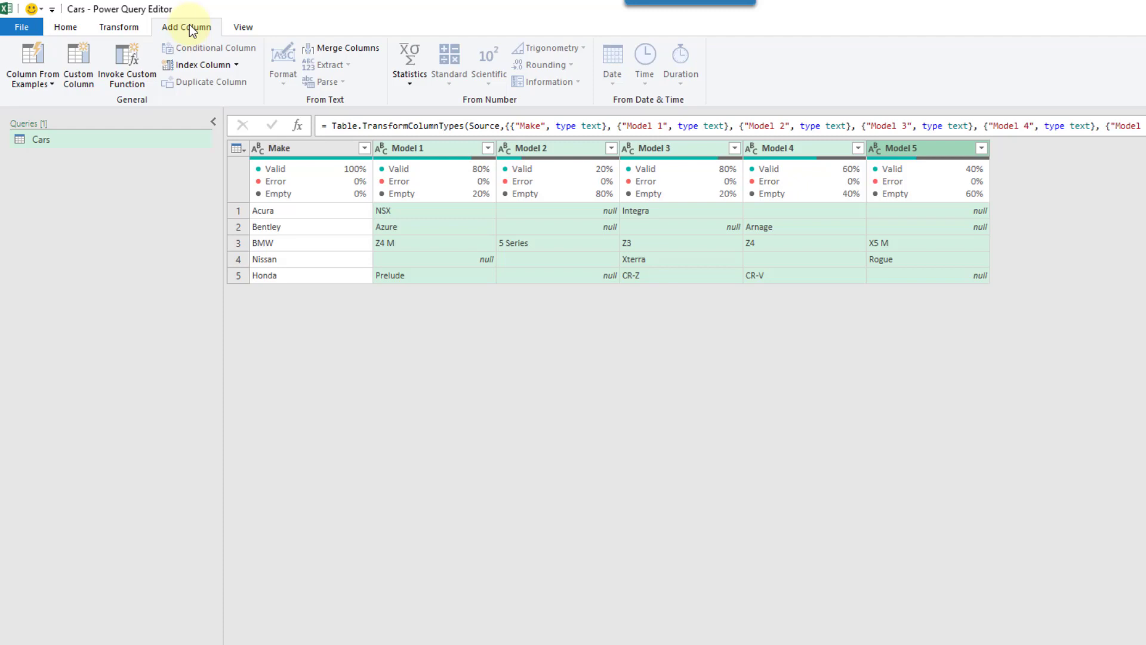
pyautogui.click(356, 54)
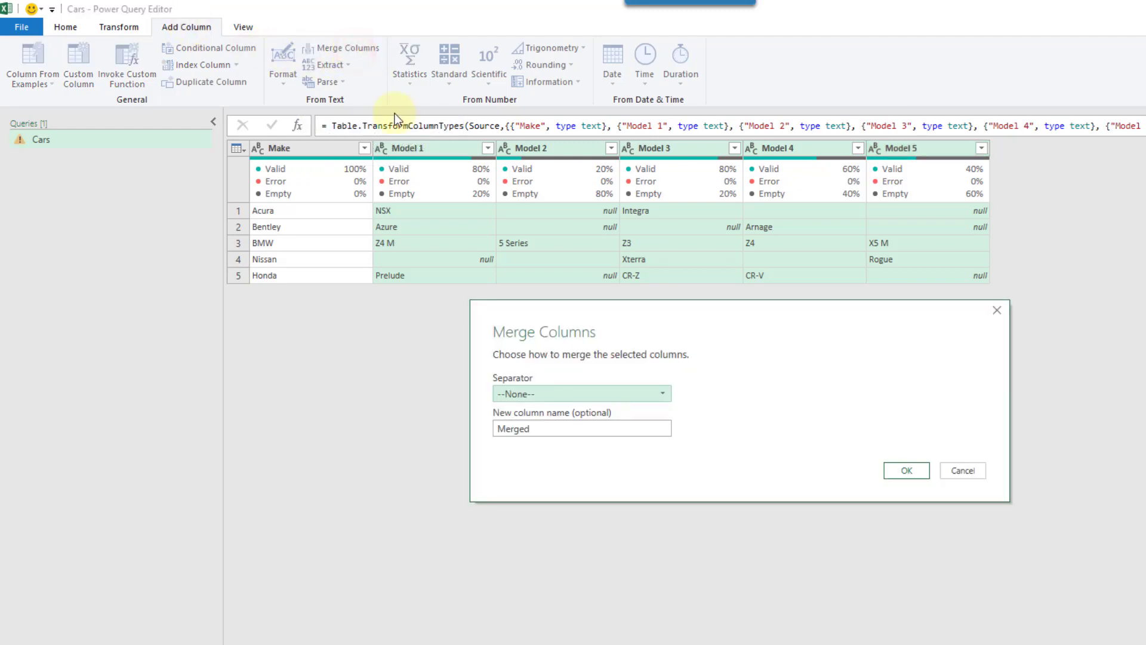
pyautogui.click(538, 393)
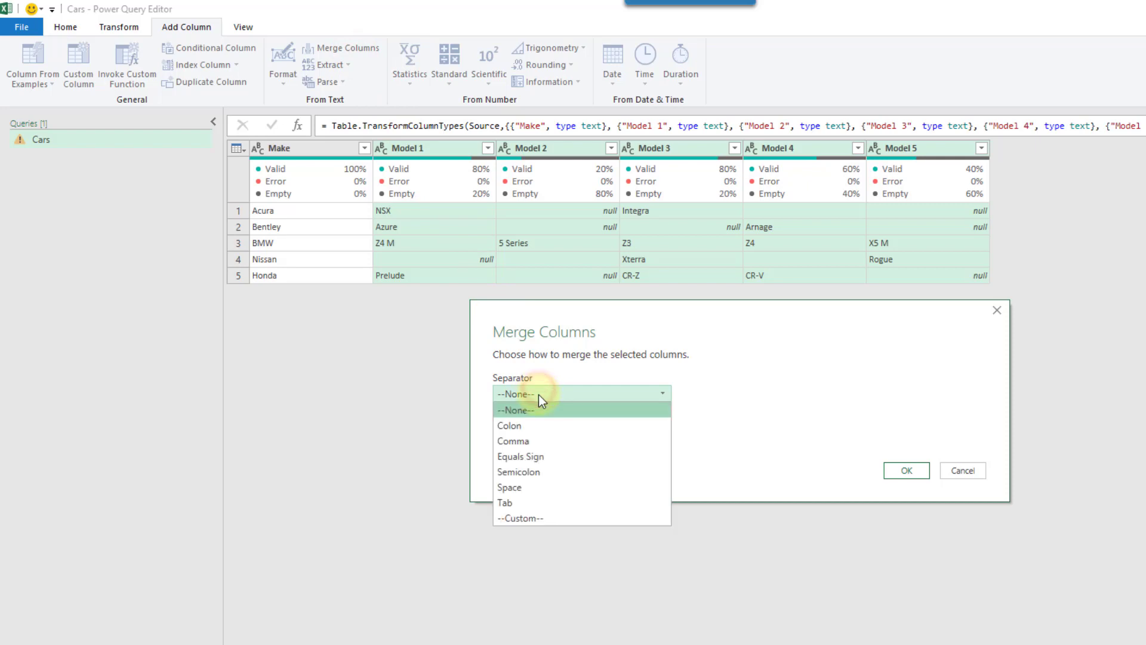
pyautogui.click(544, 442)
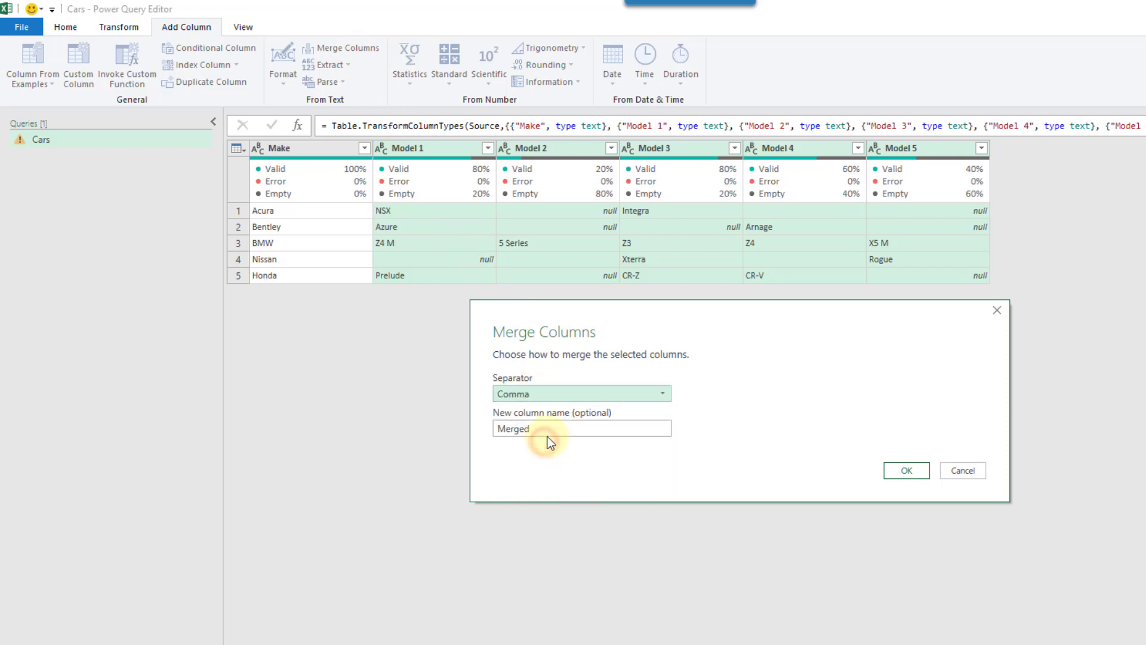
pyautogui.click(549, 428)
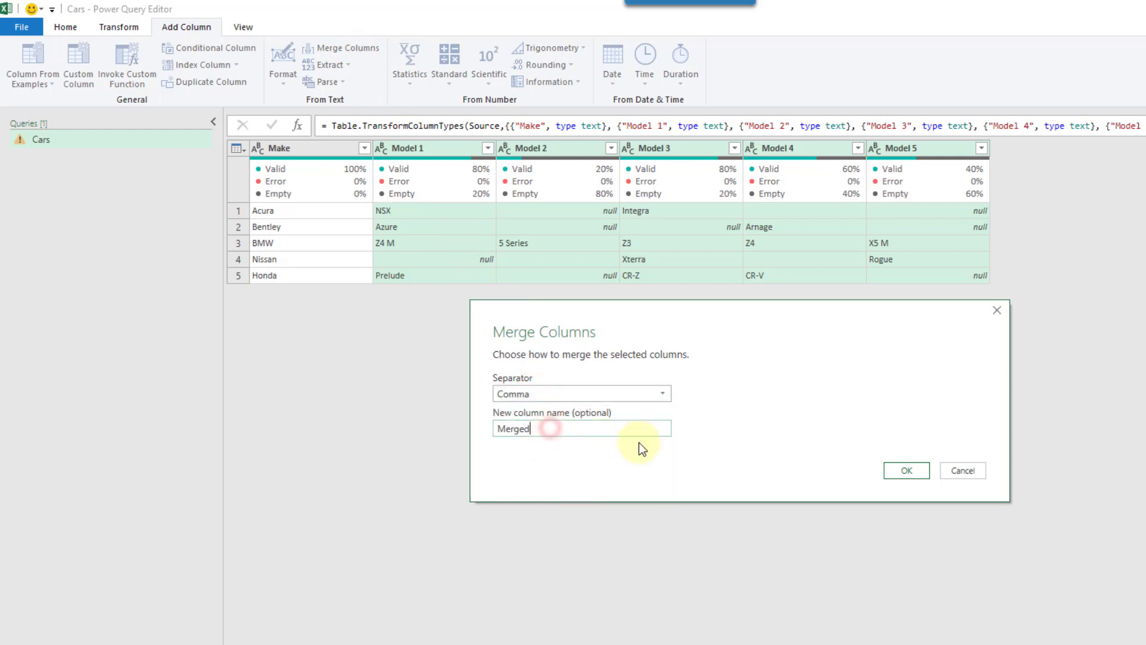
pyautogui.click(901, 470)
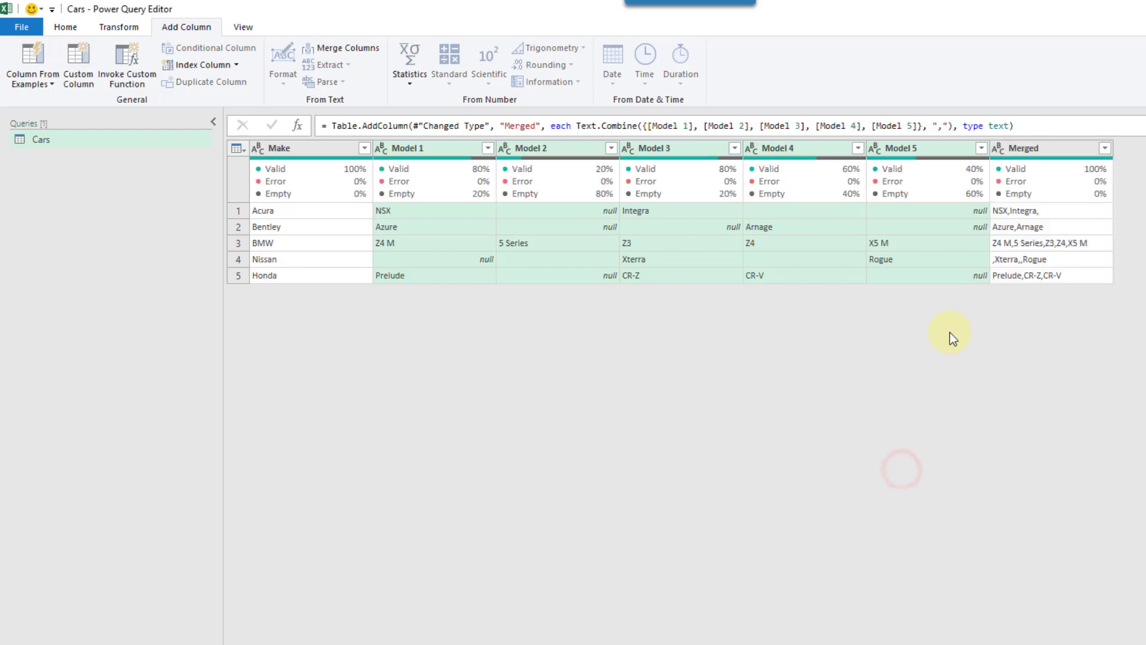
# Compare the Acura and Bentley values in the Merged column with the null and blank cells in their model columns.
pyautogui.click(1052, 145)
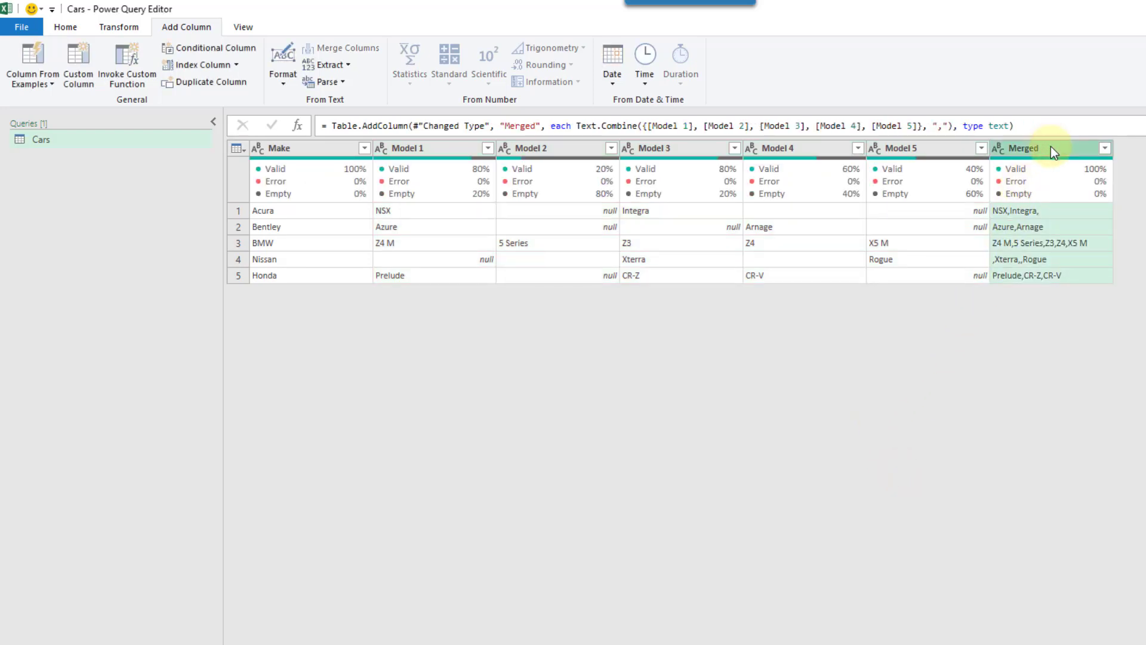
pyautogui.click(1057, 213)
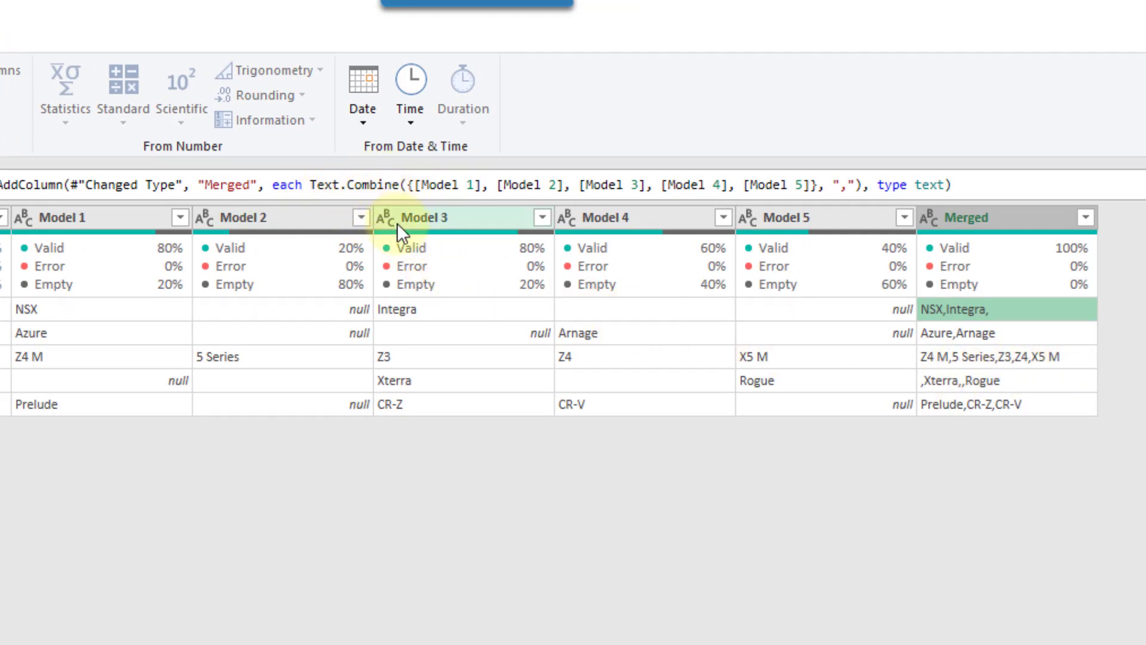
pyautogui.click(327, 318)
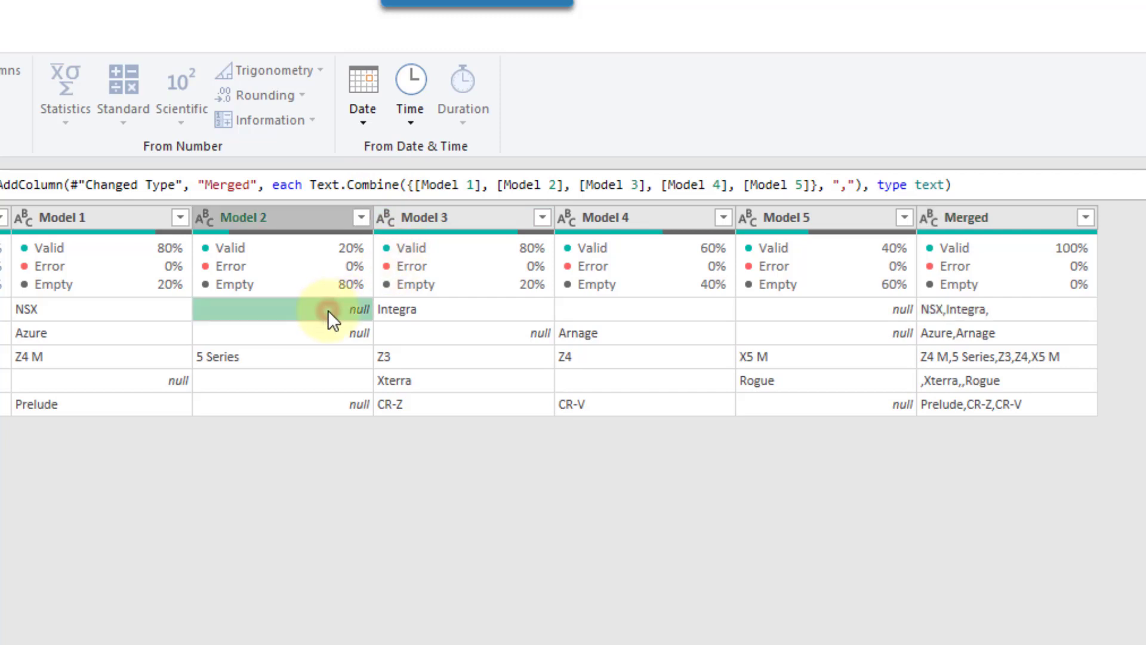
pyautogui.click(769, 307)
pyautogui.click(694, 308)
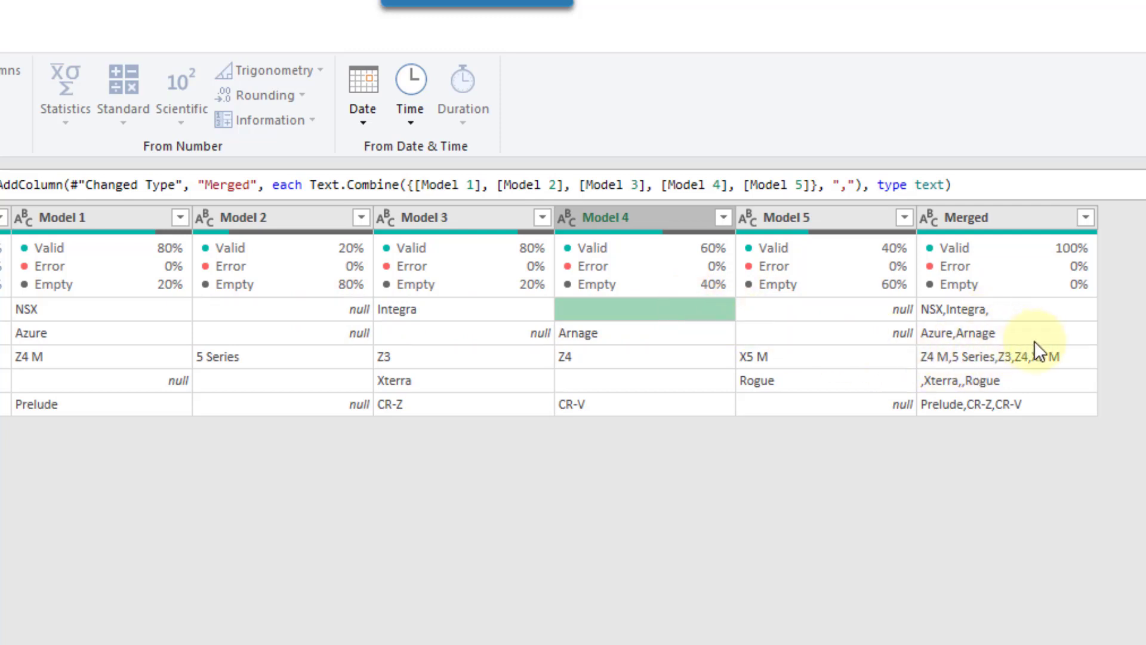
pyautogui.click(1045, 308)
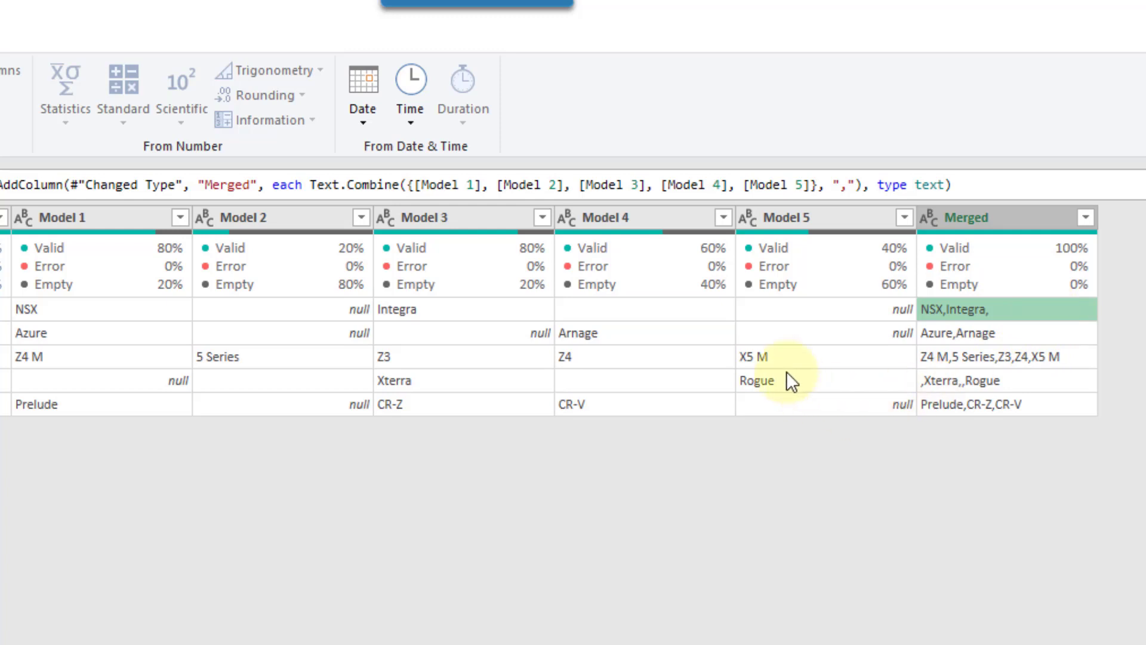
pyautogui.click(699, 317)
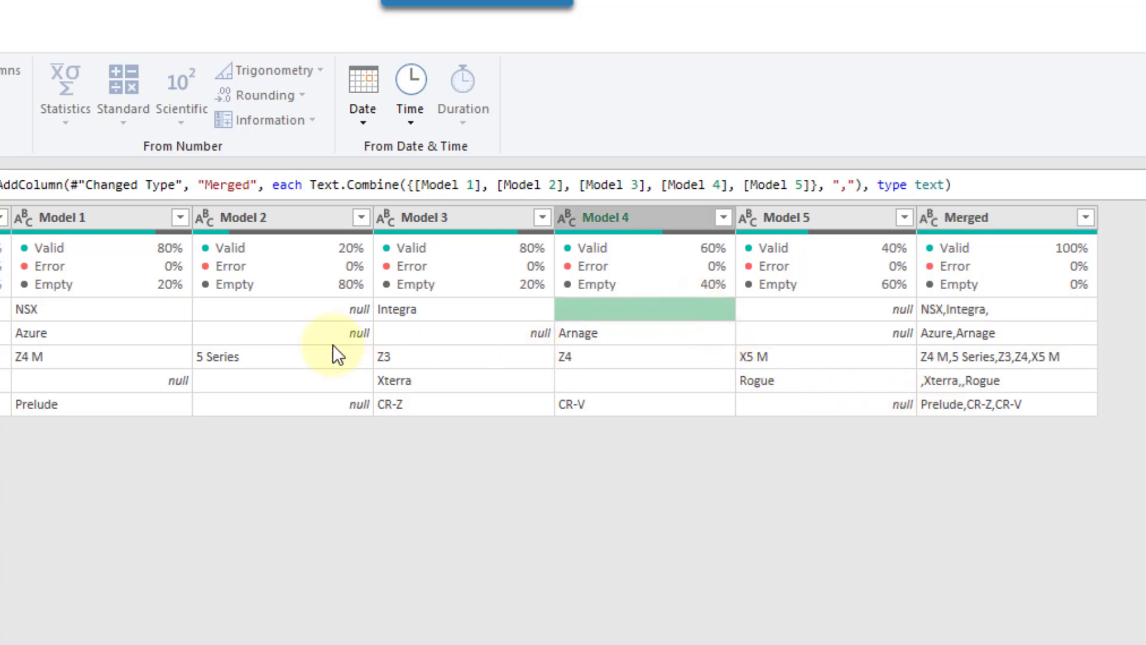
pyautogui.click(315, 331)
pyautogui.click(465, 326)
pyautogui.click(793, 330)
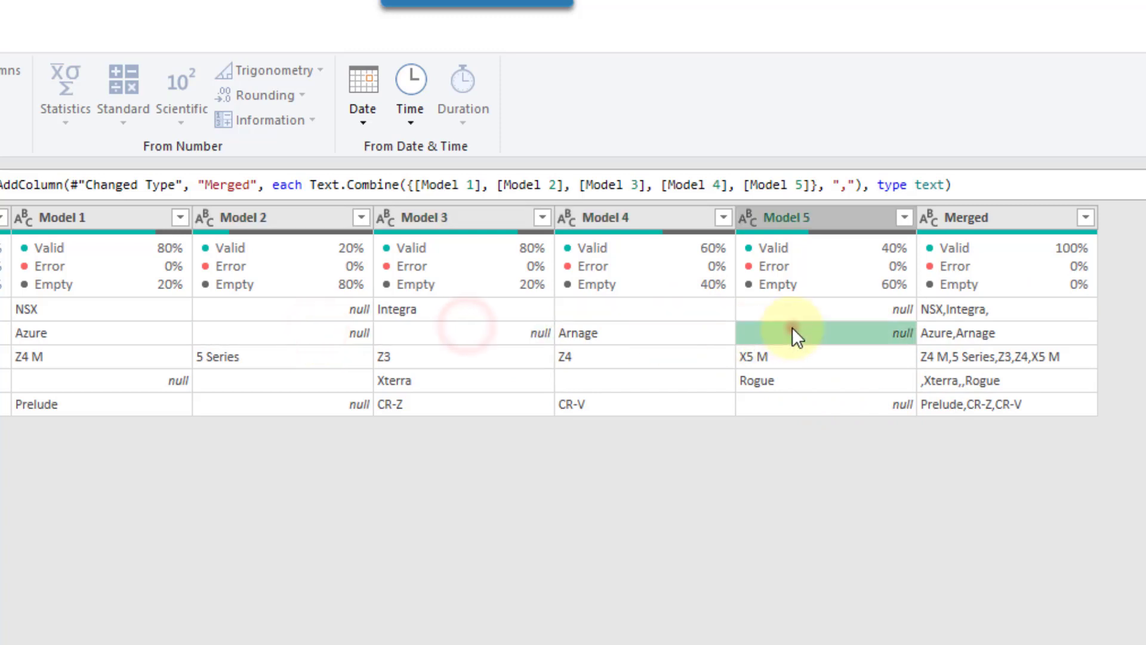
pyautogui.click(1016, 329)
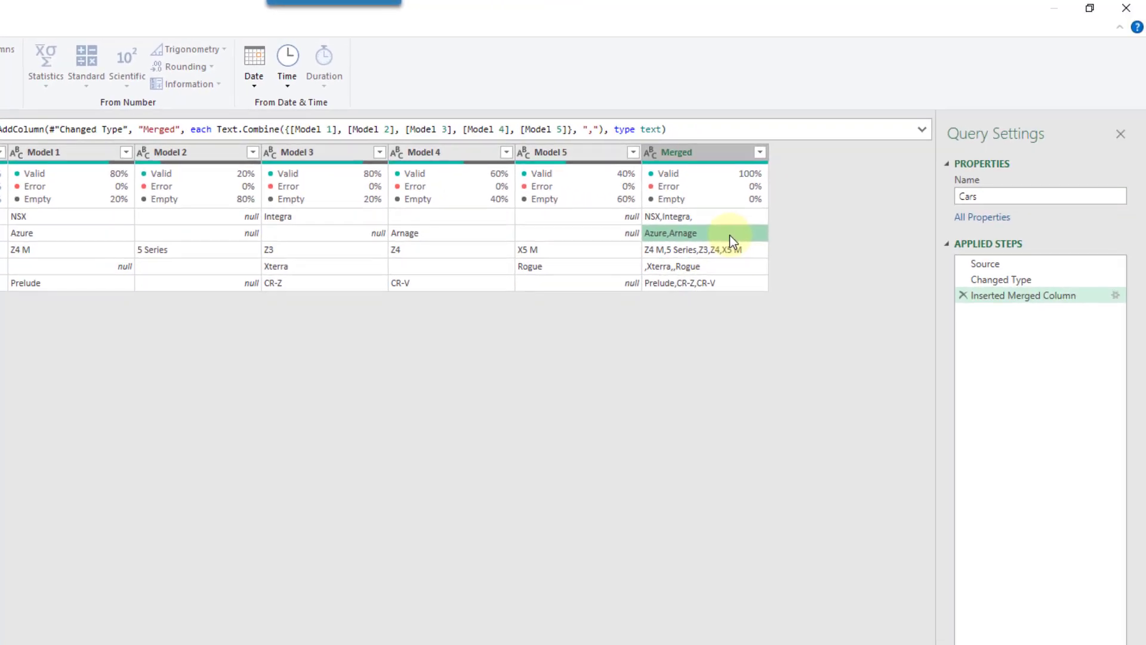
# Replace blank values with null in columns Model 1 through Model 5, inserting the replacement right after the Changed Type step.
pyautogui.click(1022, 282)
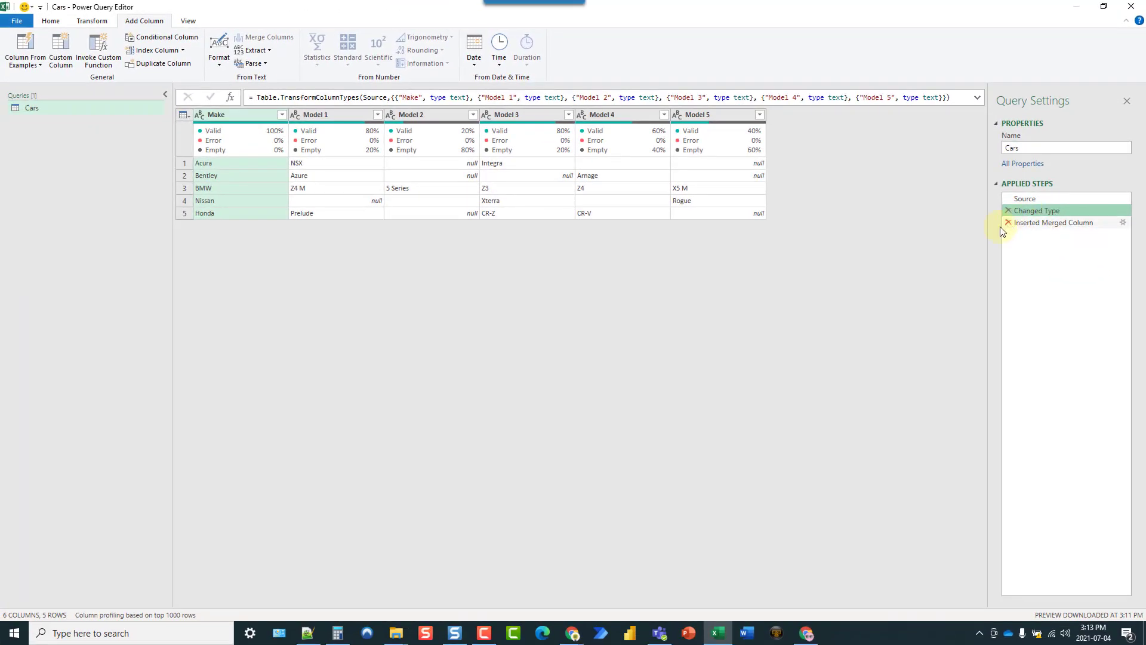
pyautogui.click(359, 115)
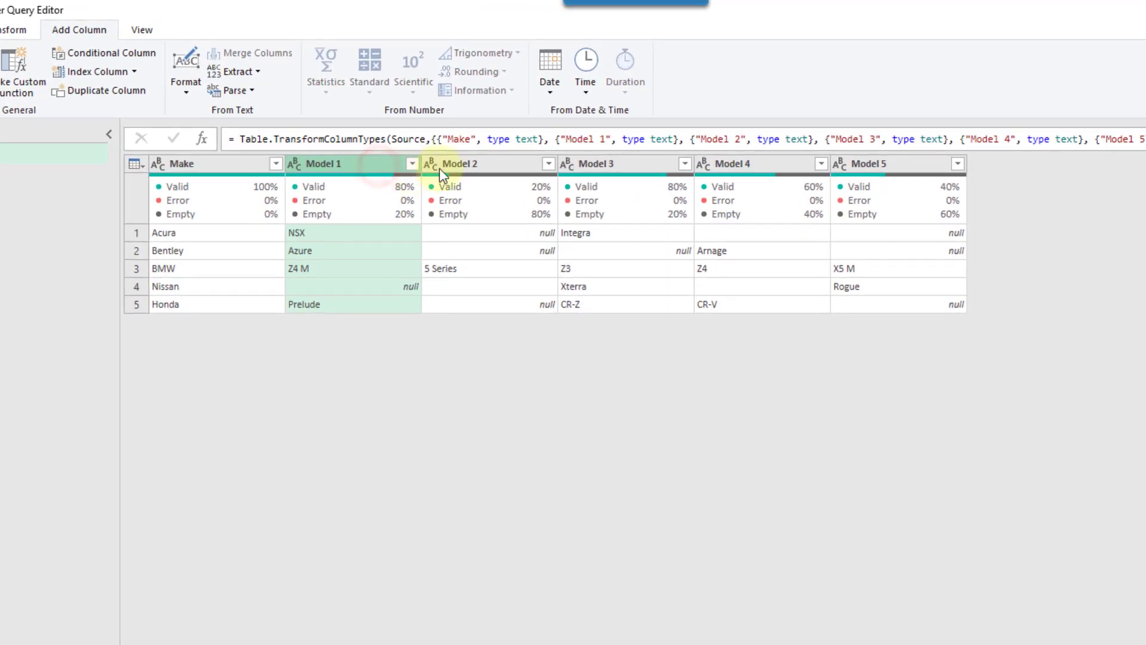
pyautogui.keyDown('shift'); pyautogui.click(857, 152); pyautogui.keyUp('shift')
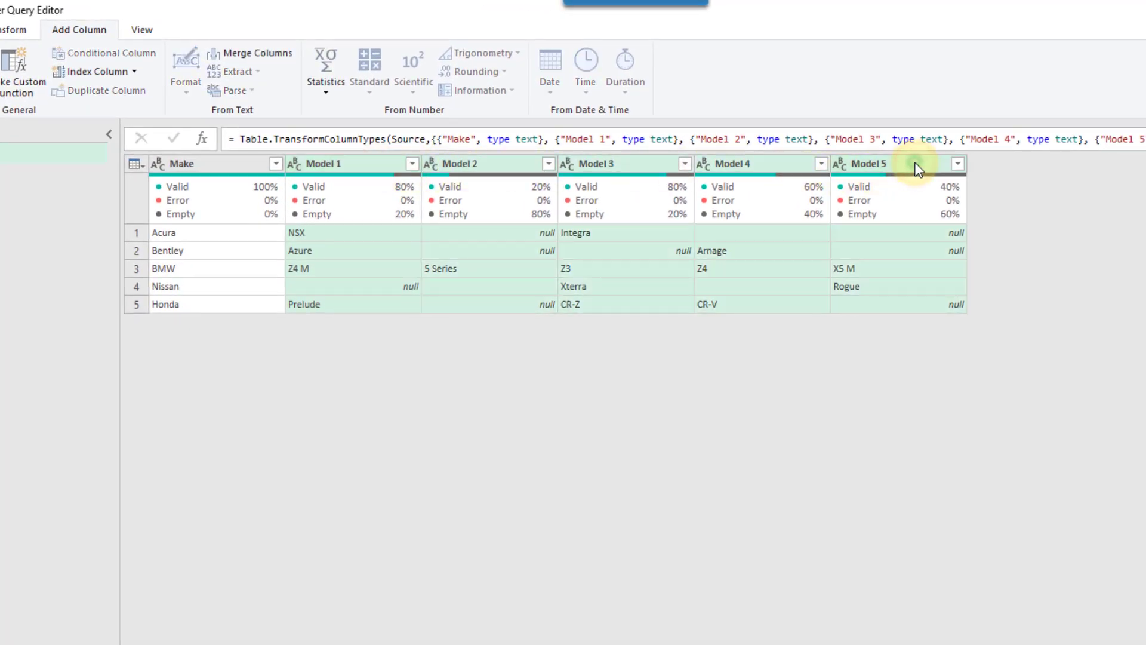
pyautogui.rightClick(918, 169)
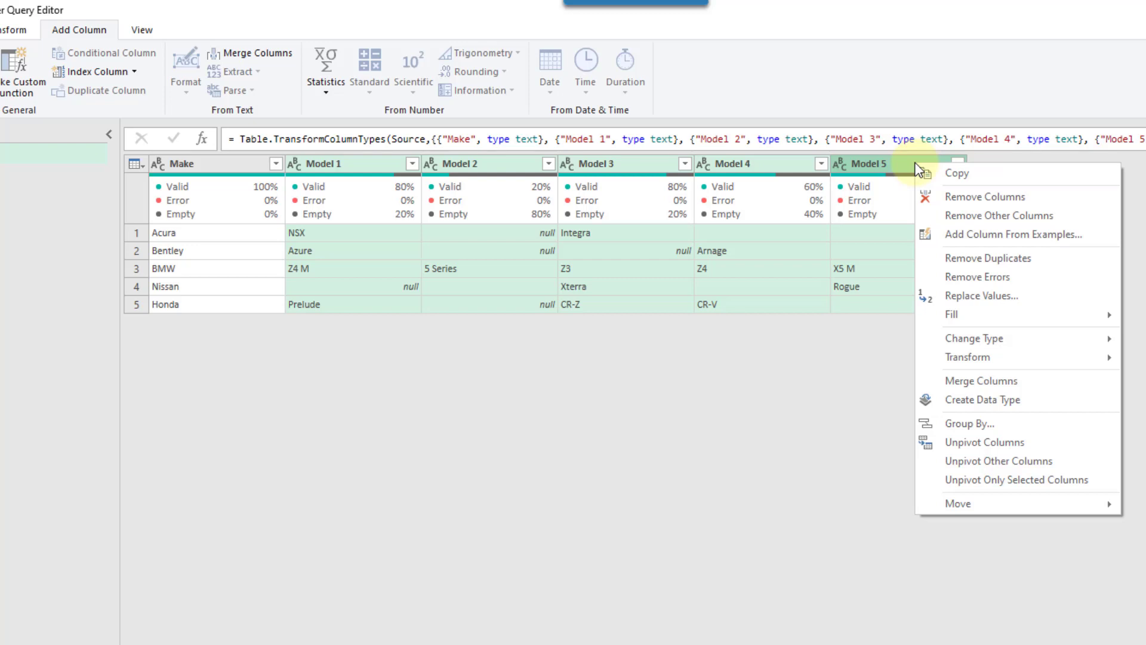
pyautogui.click(957, 295)
pyautogui.click(777, 488)
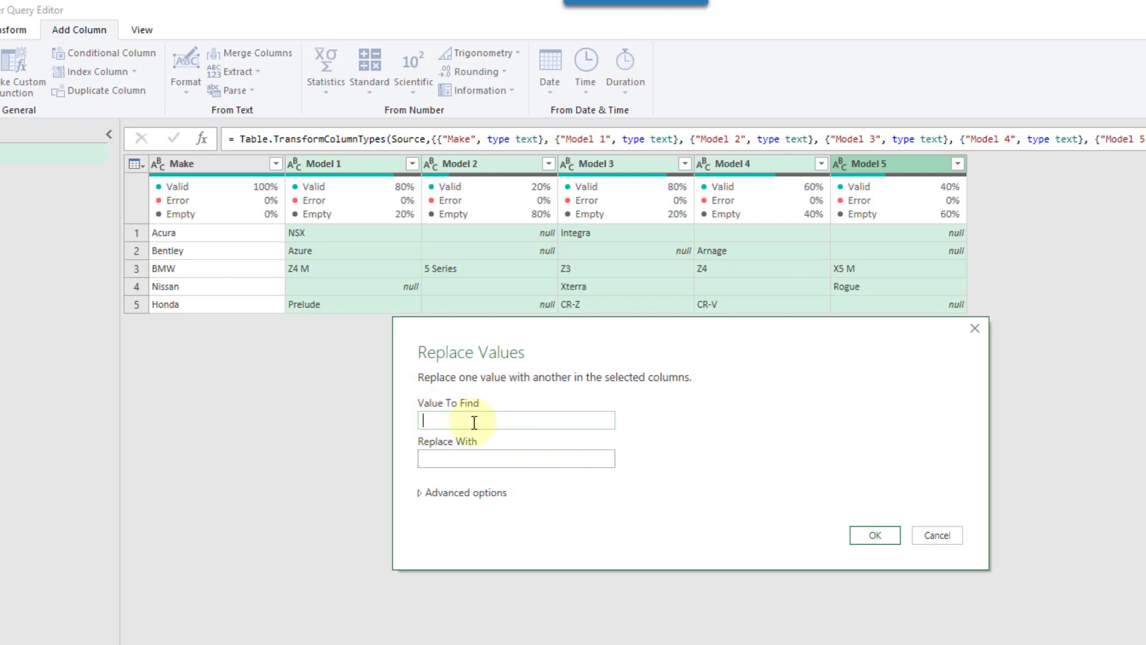
pyautogui.click(472, 457)
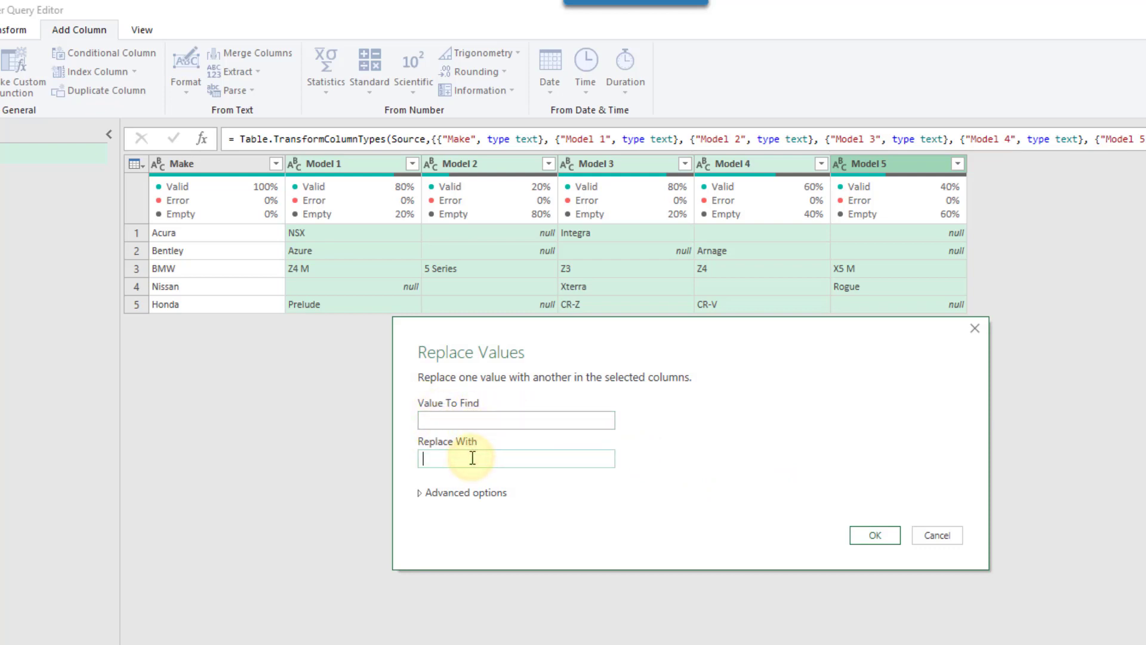
pyautogui.write('null')
pyautogui.click(873, 535)
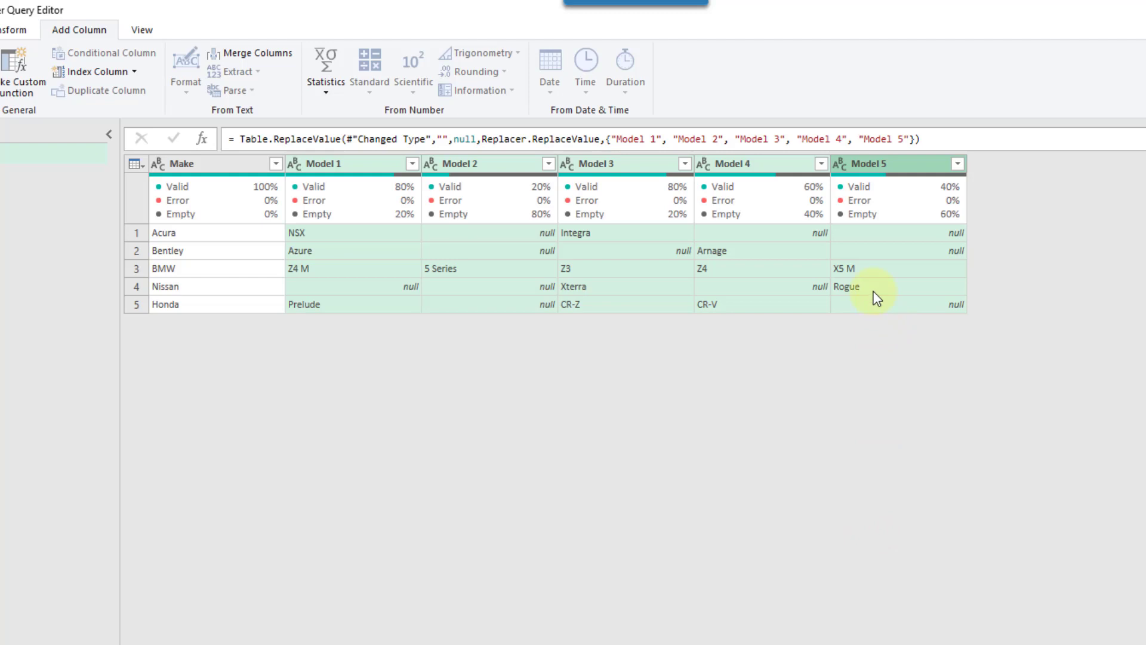
# Check the first three Merged values in the Inserted Merged Column step and delete the Replaced Value step from the query.
pyautogui.click(801, 232)
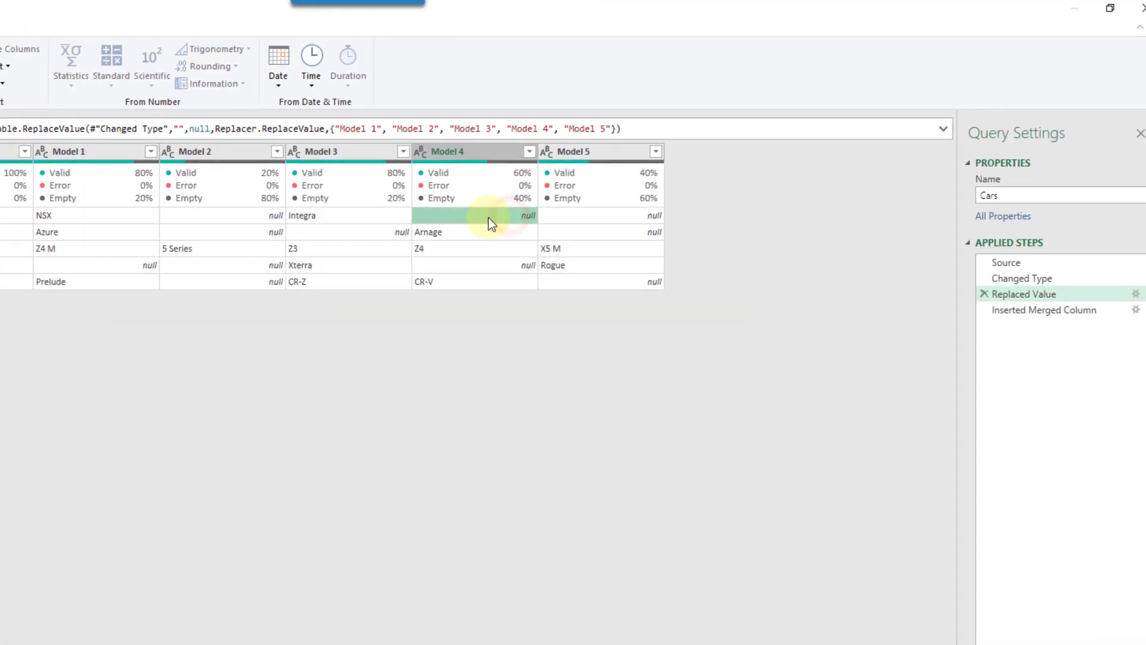
pyautogui.click(1010, 307)
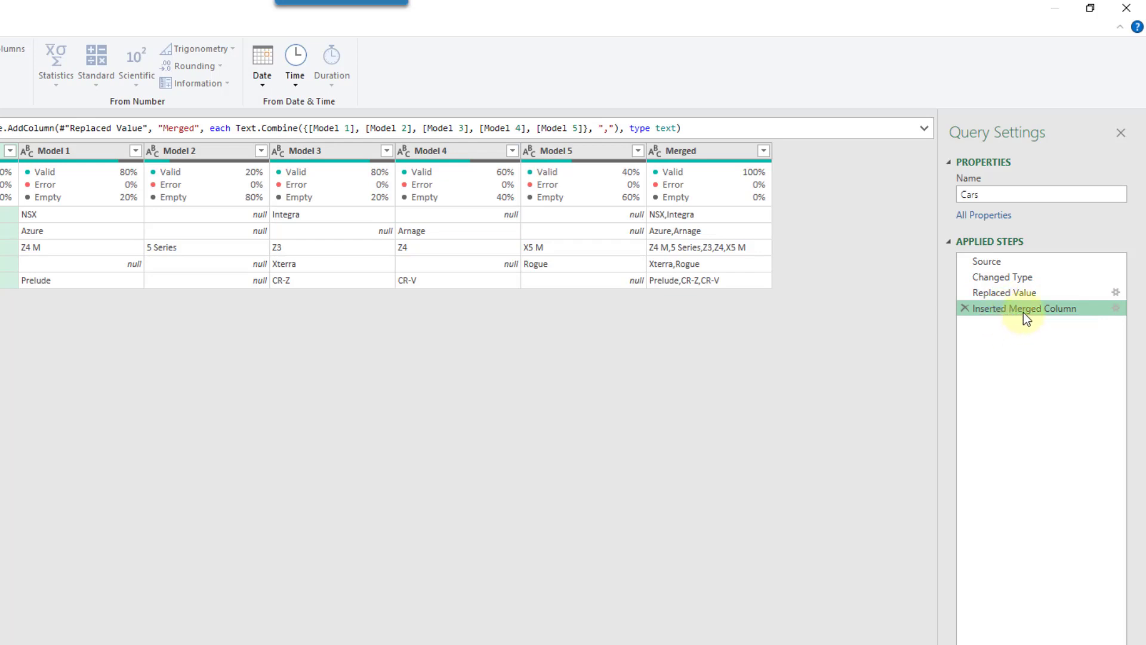
pyautogui.click(719, 217)
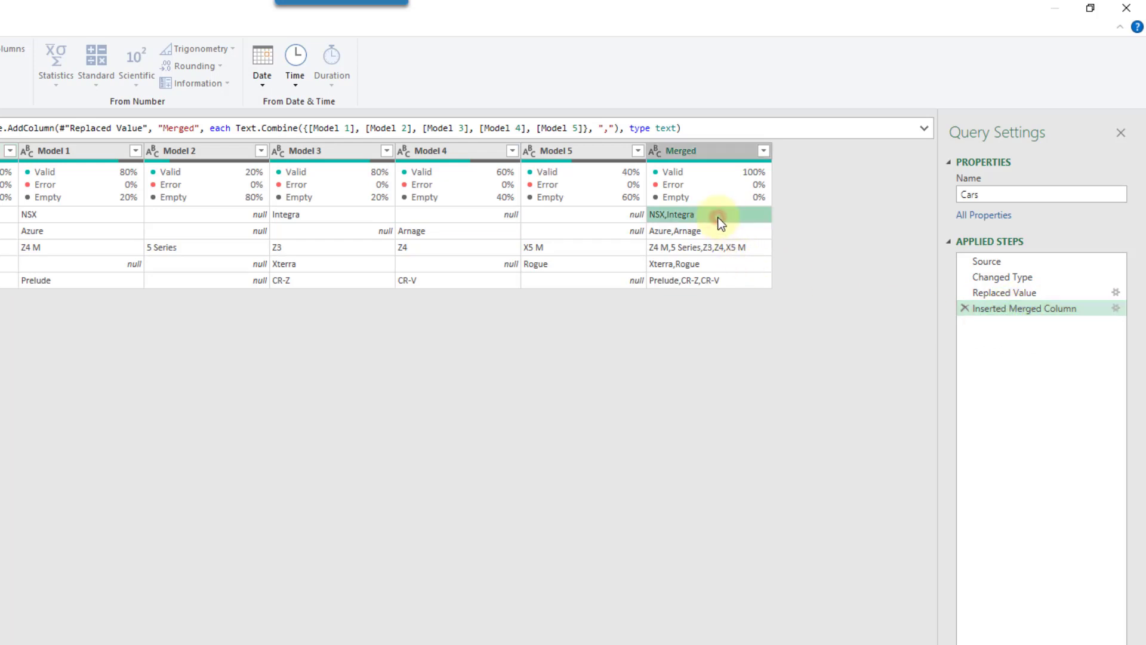
pyautogui.click(730, 232)
pyautogui.click(747, 245)
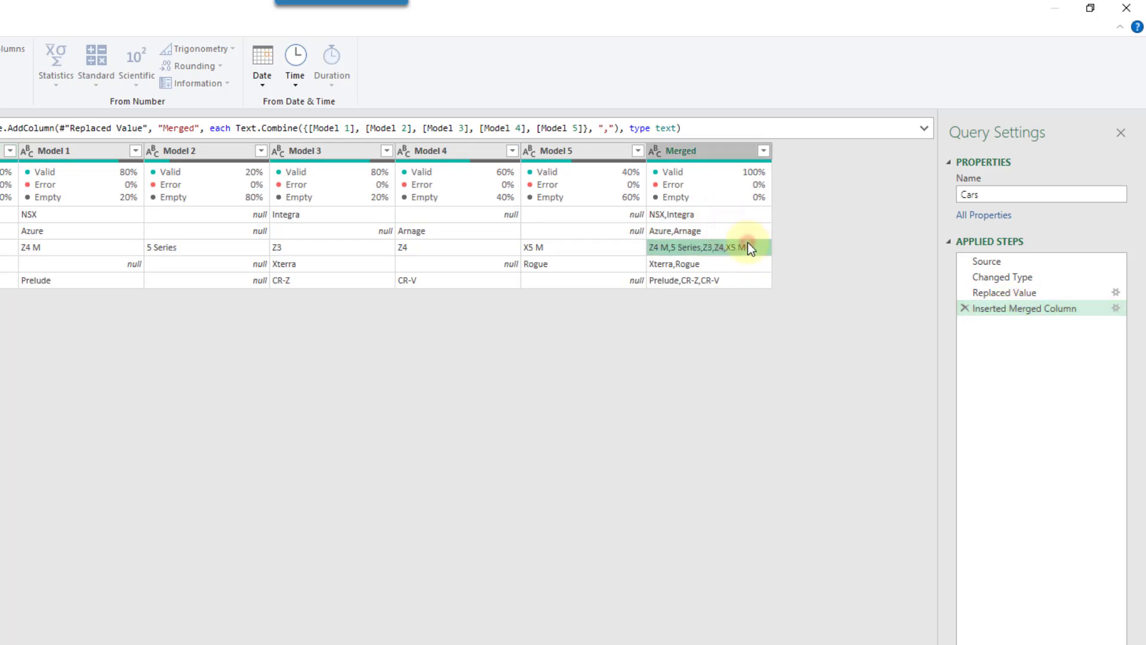
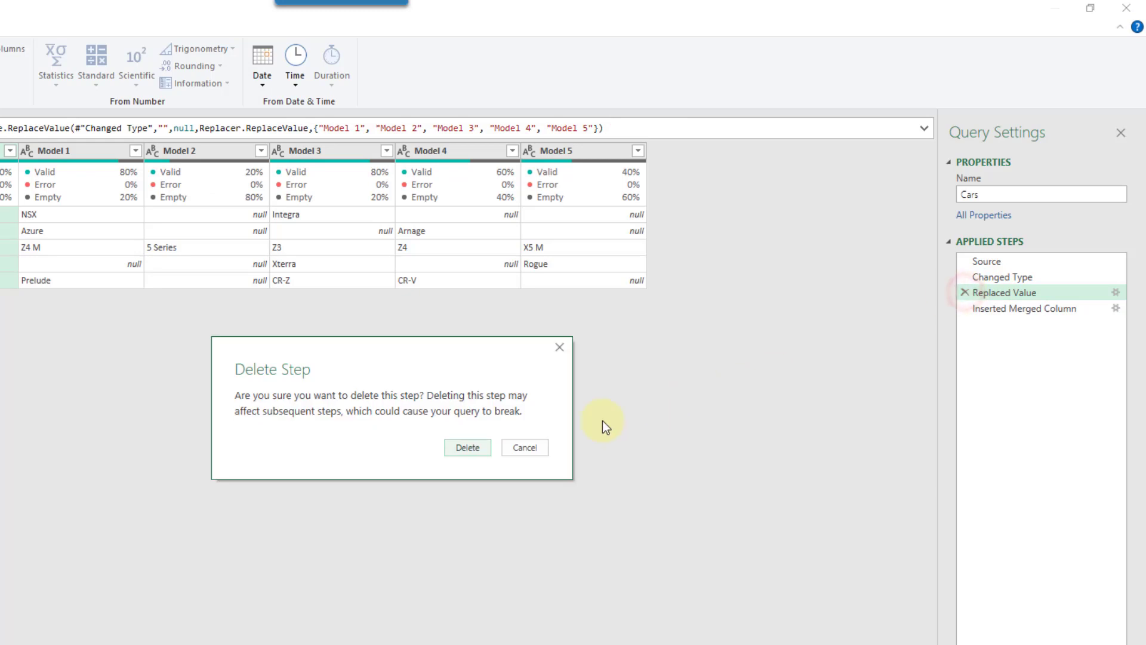
pyautogui.click(466, 448)
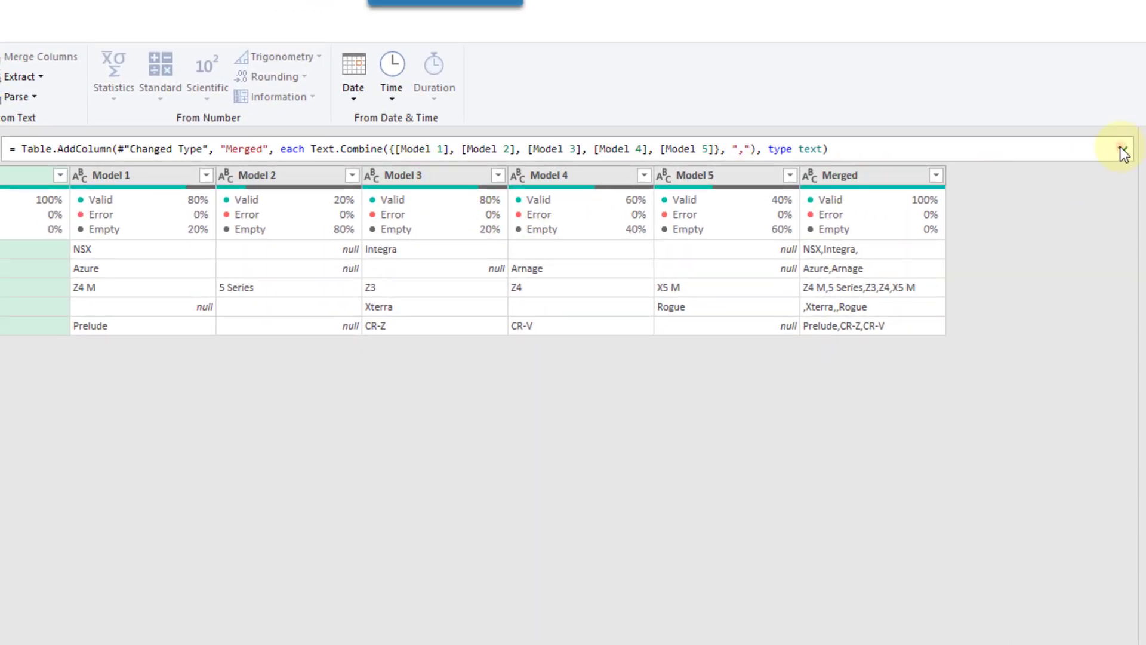
# Wrap the list of Model 1 through Model 5 in a List.Select function inside the Merged column's Text.Combine formula.
pyautogui.click(1124, 150)
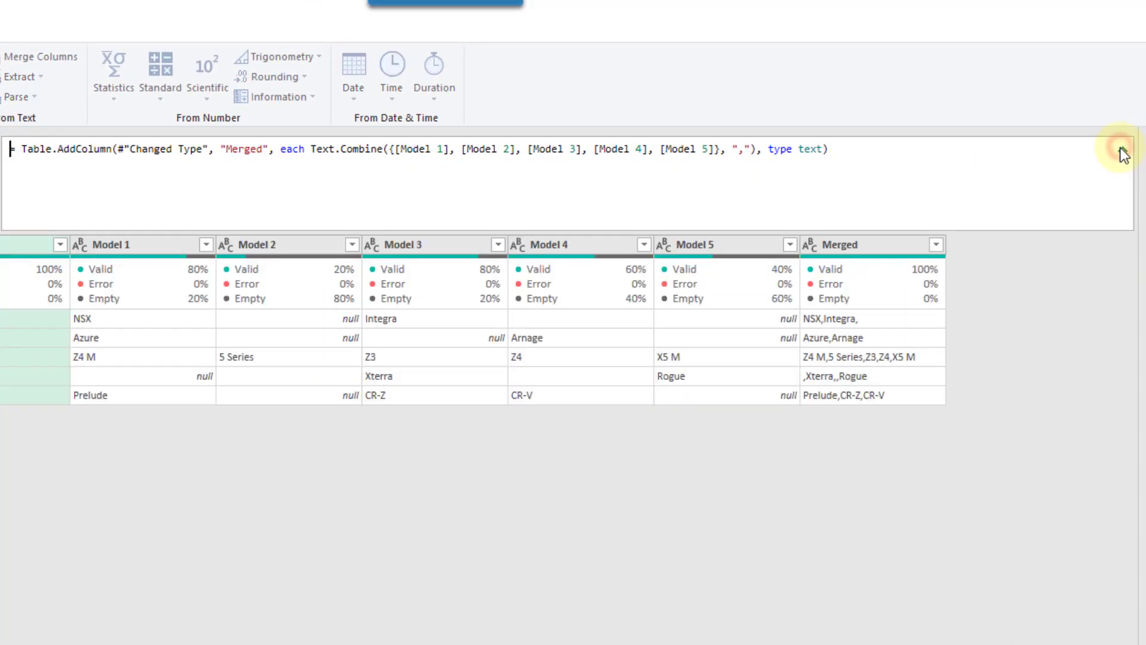
pyautogui.click(390, 148)
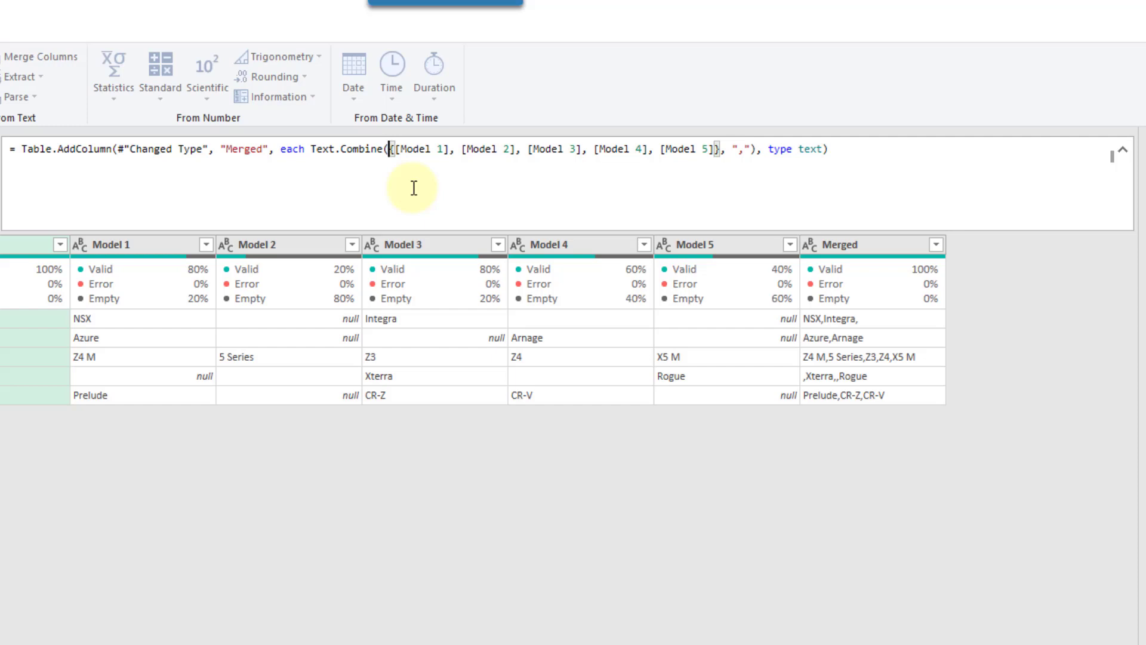
pyautogui.write('list.')
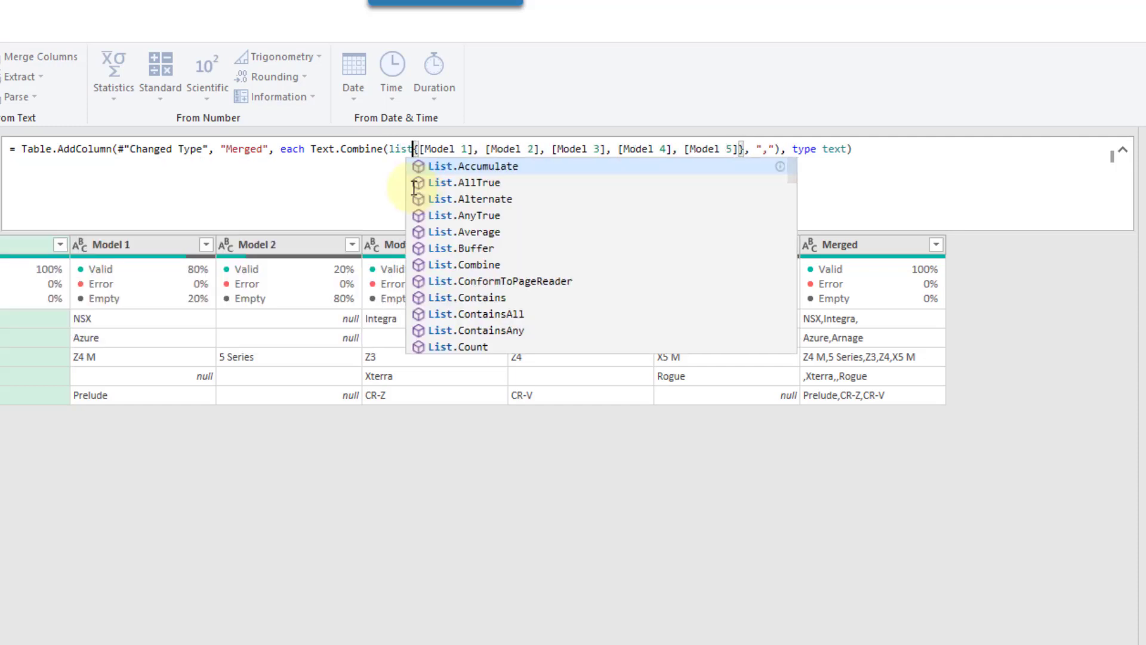
pyautogui.write('se')
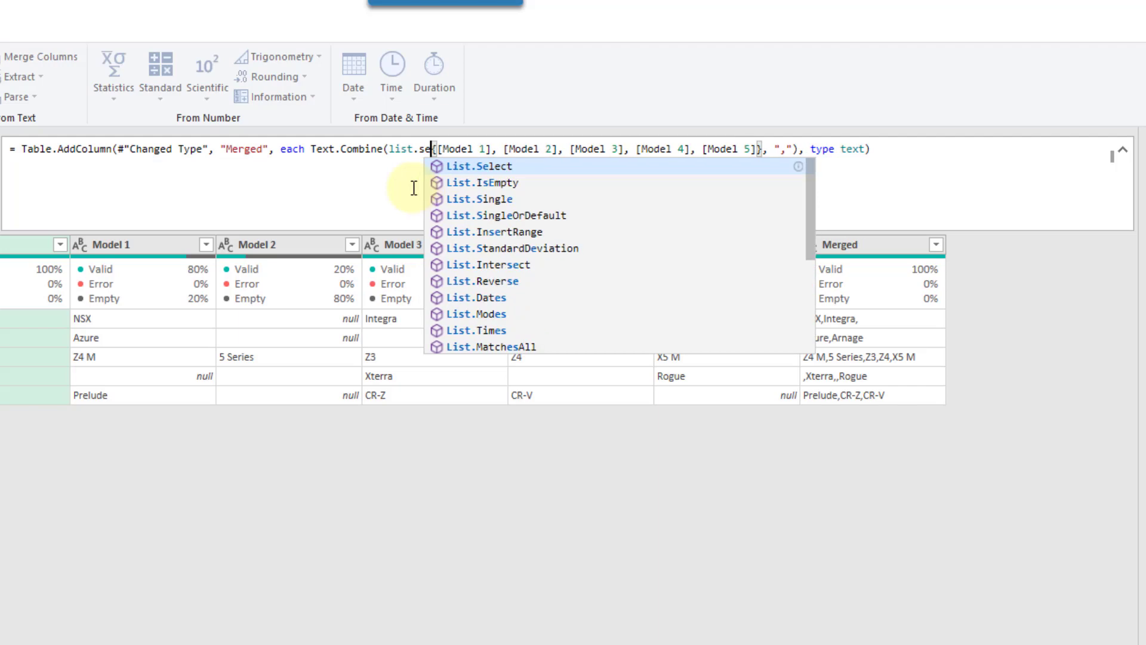
pyautogui.click(493, 166)
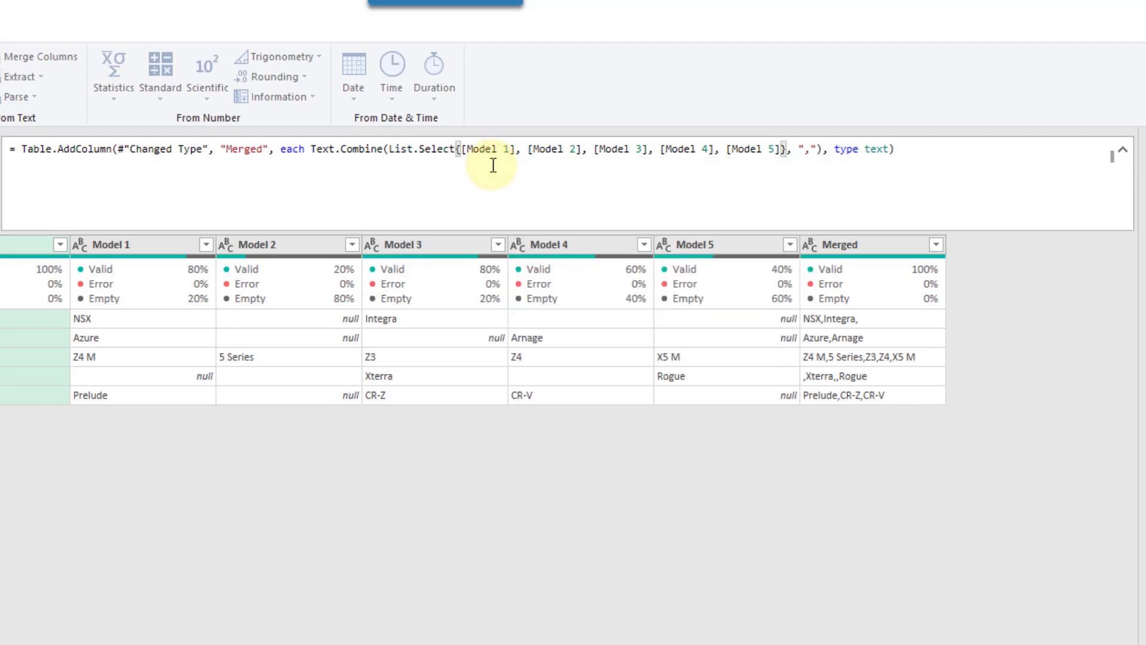
pyautogui.write('(')
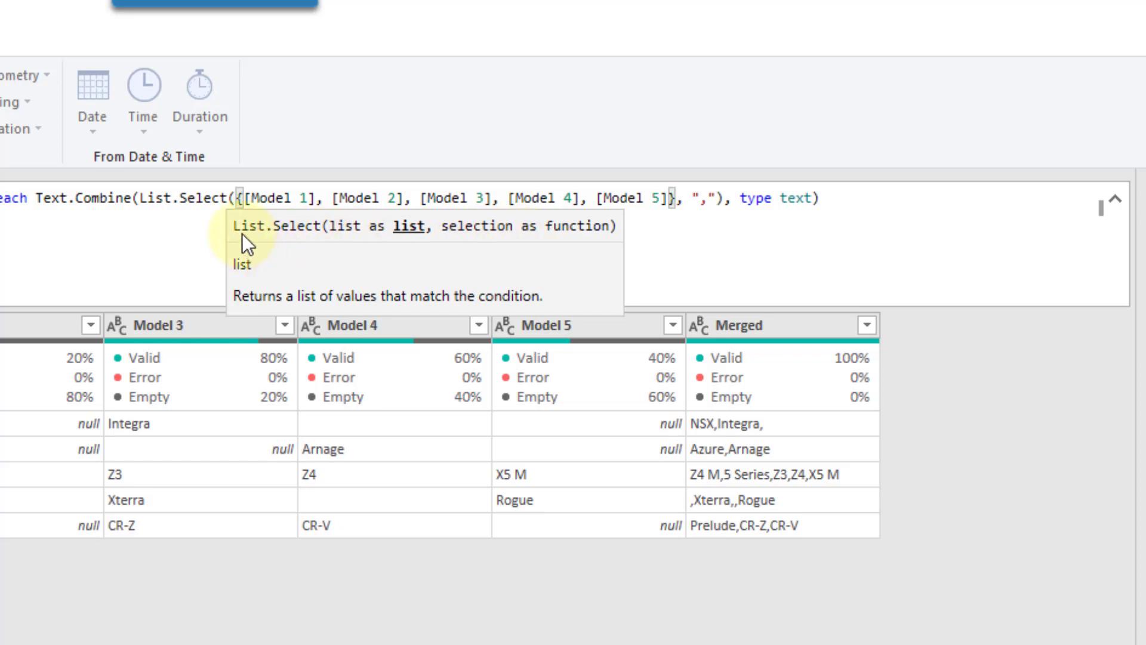
pyautogui.moveTo(237, 202); pyautogui.dragTo(674, 199)
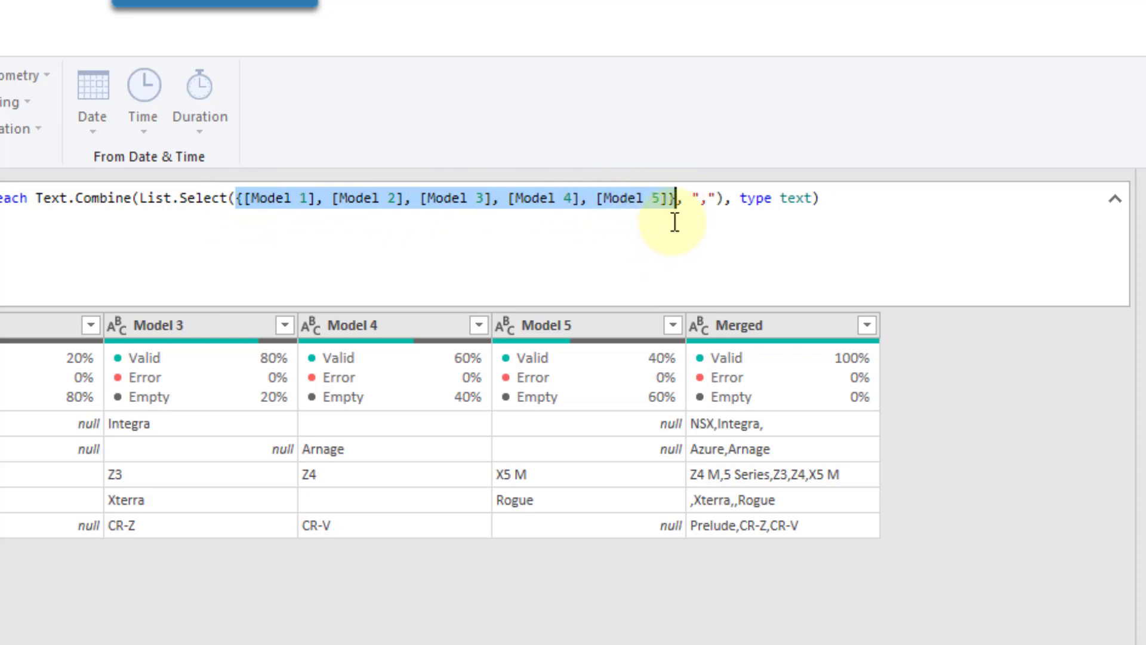
pyautogui.press('Right')
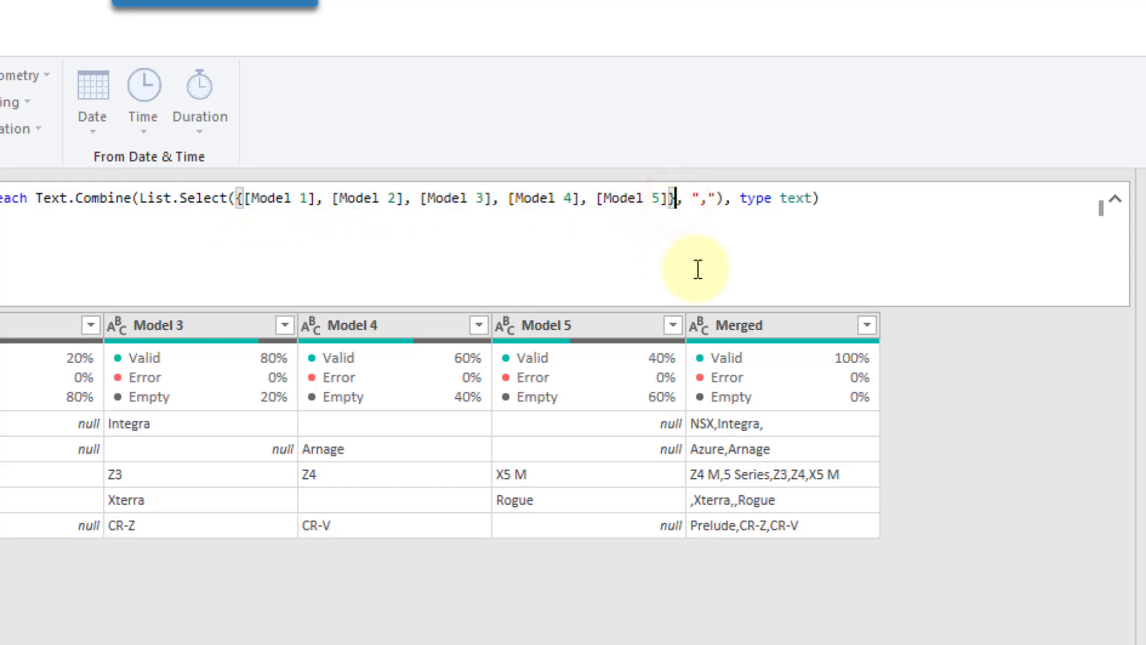
pyautogui.write(',),')
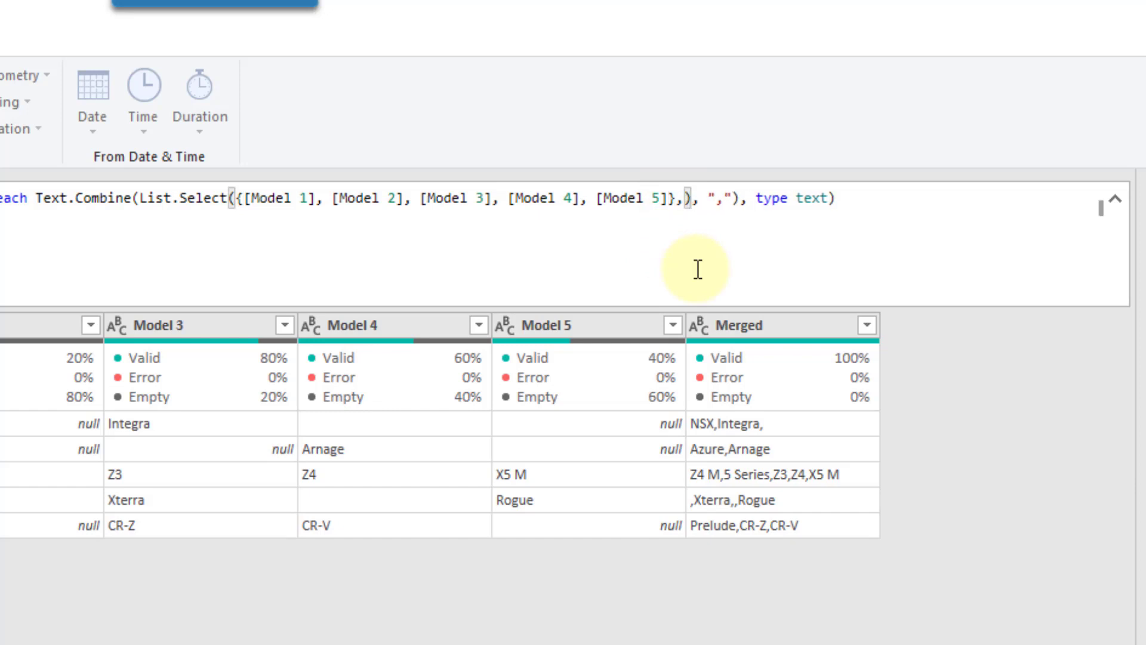
pyautogui.press('BackSpace')
pyautogui.write(',')
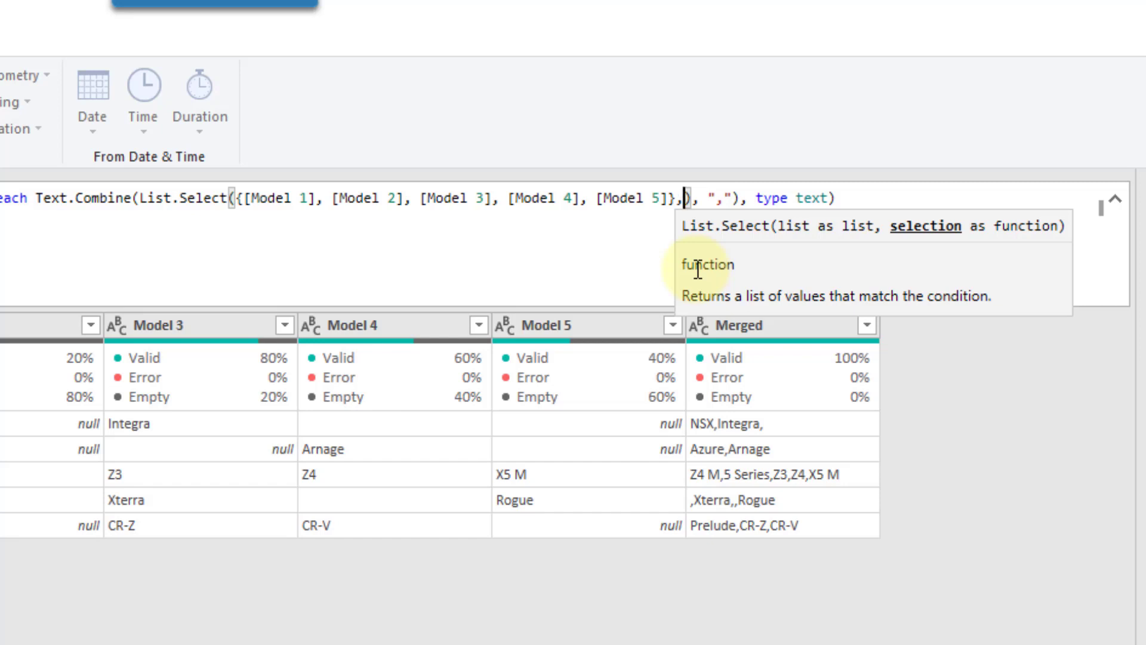
# Add the selection condition each _<>"" to List.Select and apply the edited formula.
pyautogui.write('each')
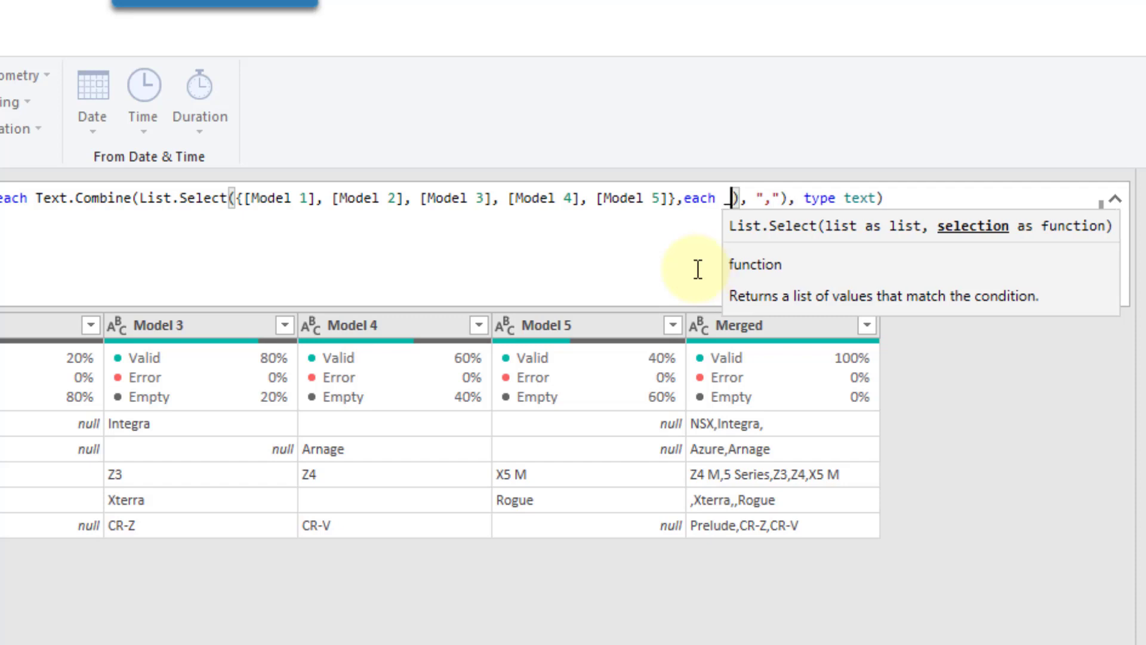
pyautogui.write('_<>')
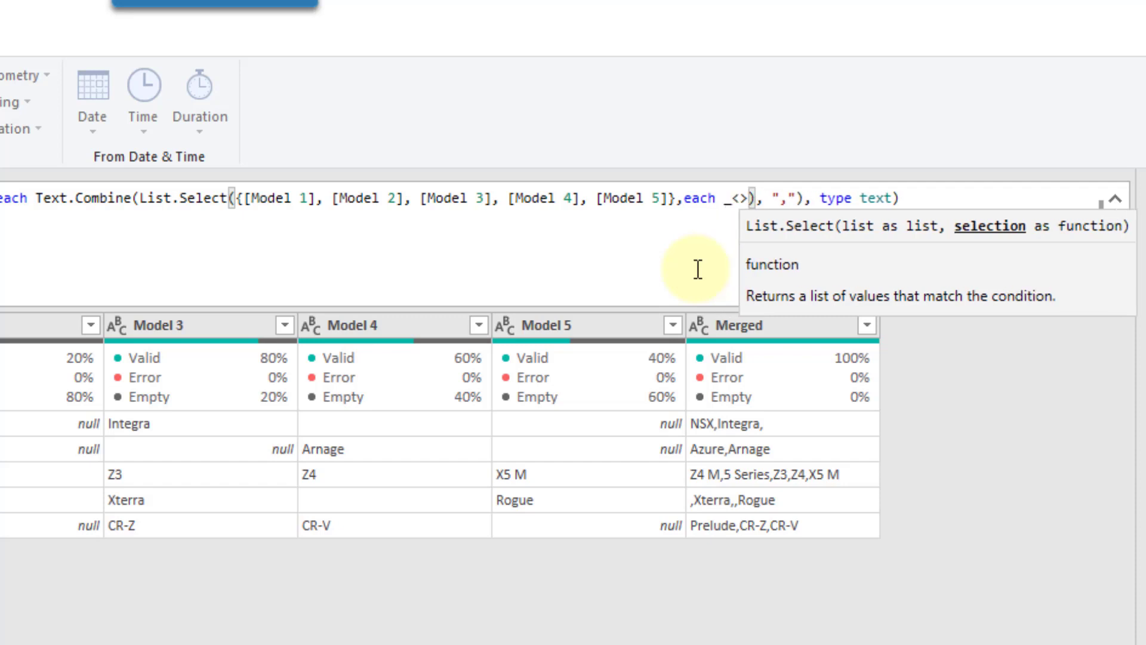
pyautogui.write('""')
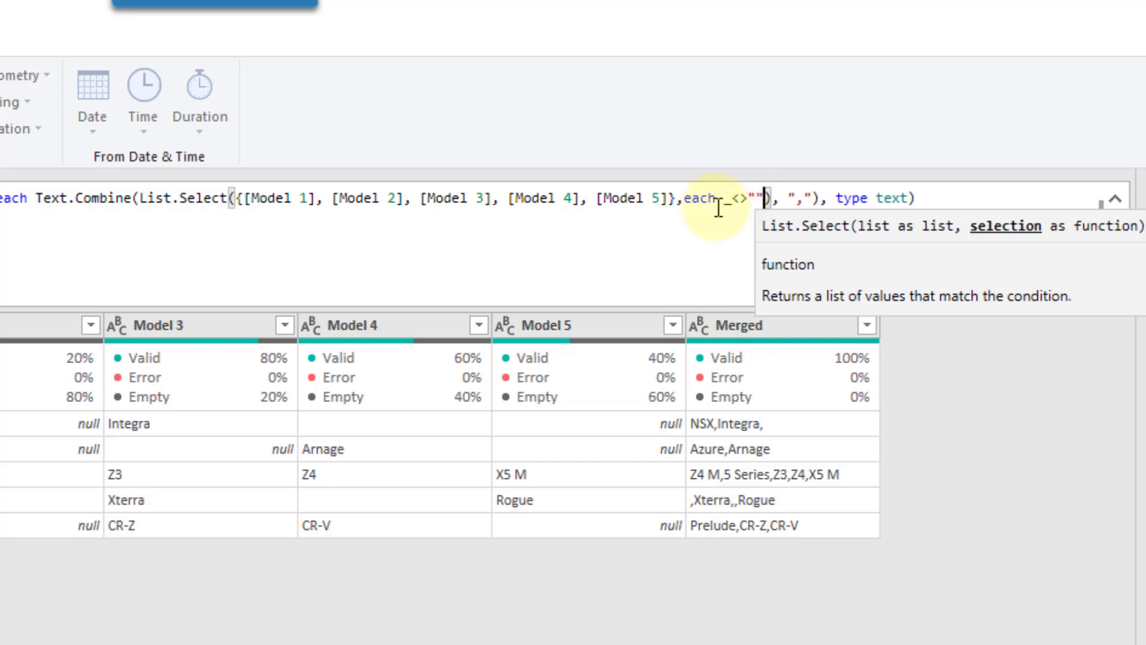
pyautogui.moveTo(723, 201); pyautogui.dragTo(739, 203)
pyautogui.click(738, 203)
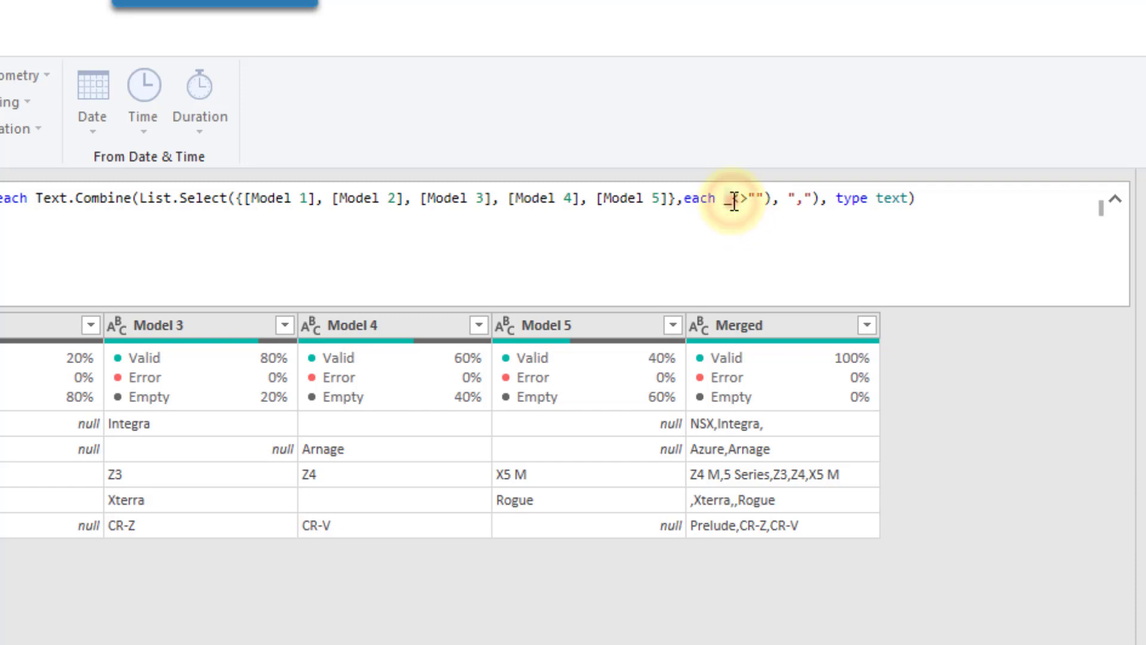
pyautogui.moveTo(731, 201); pyautogui.dragTo(749, 202)
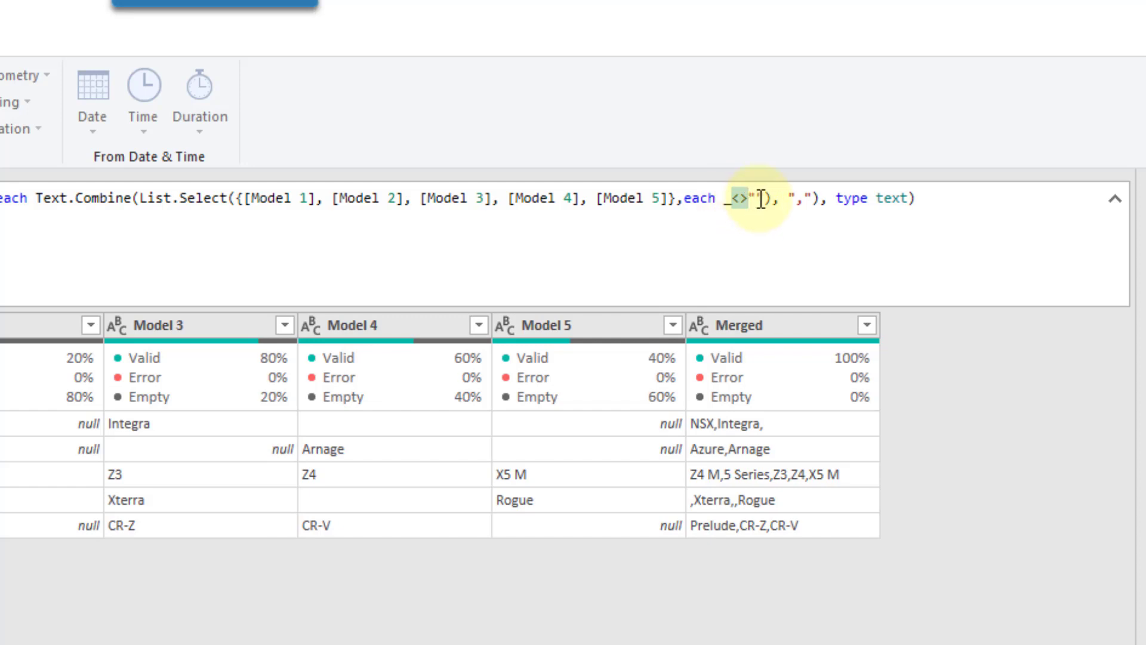
pyautogui.click(758, 201)
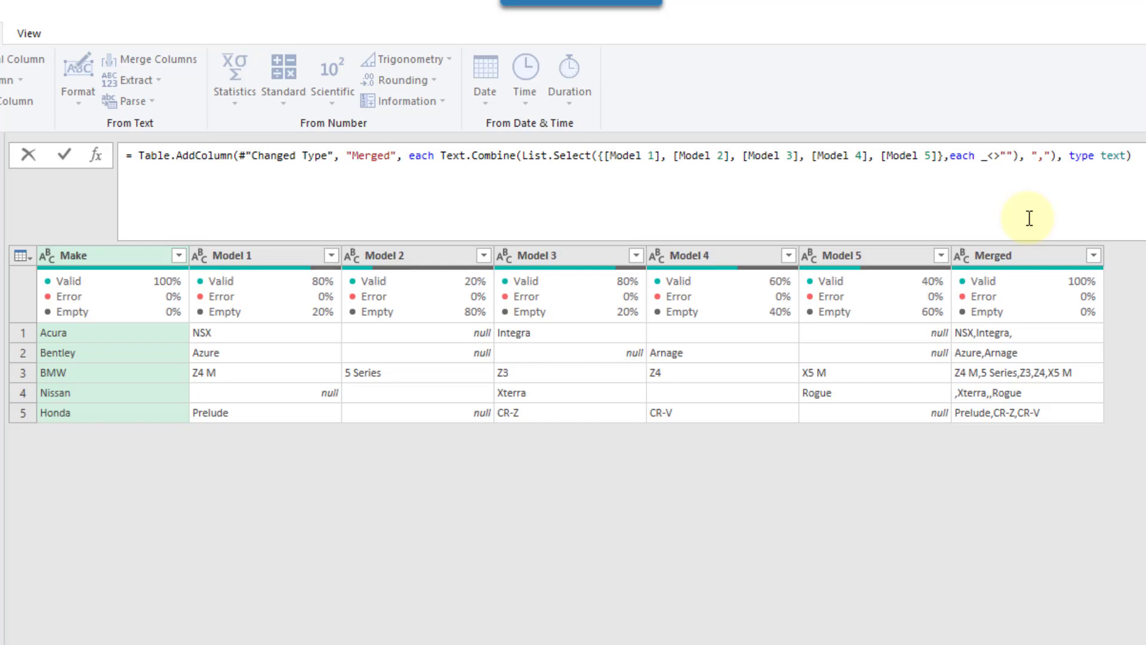
pyautogui.click(65, 155)
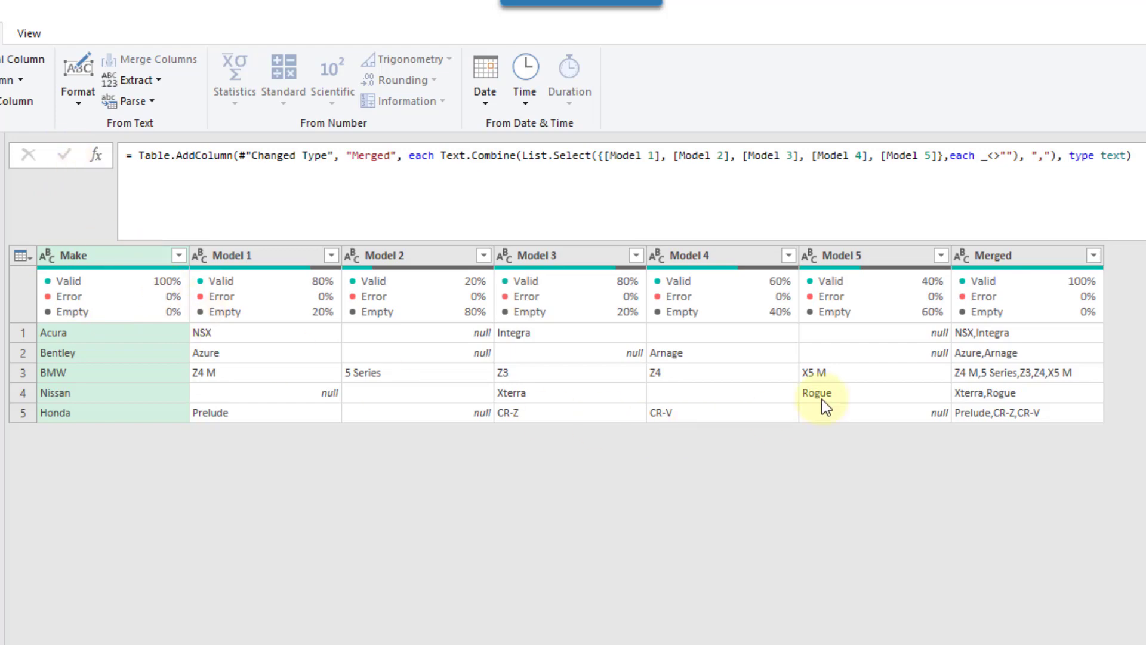
# Check the Merged values in all five rows for extra commas.
pyautogui.click(1036, 335)
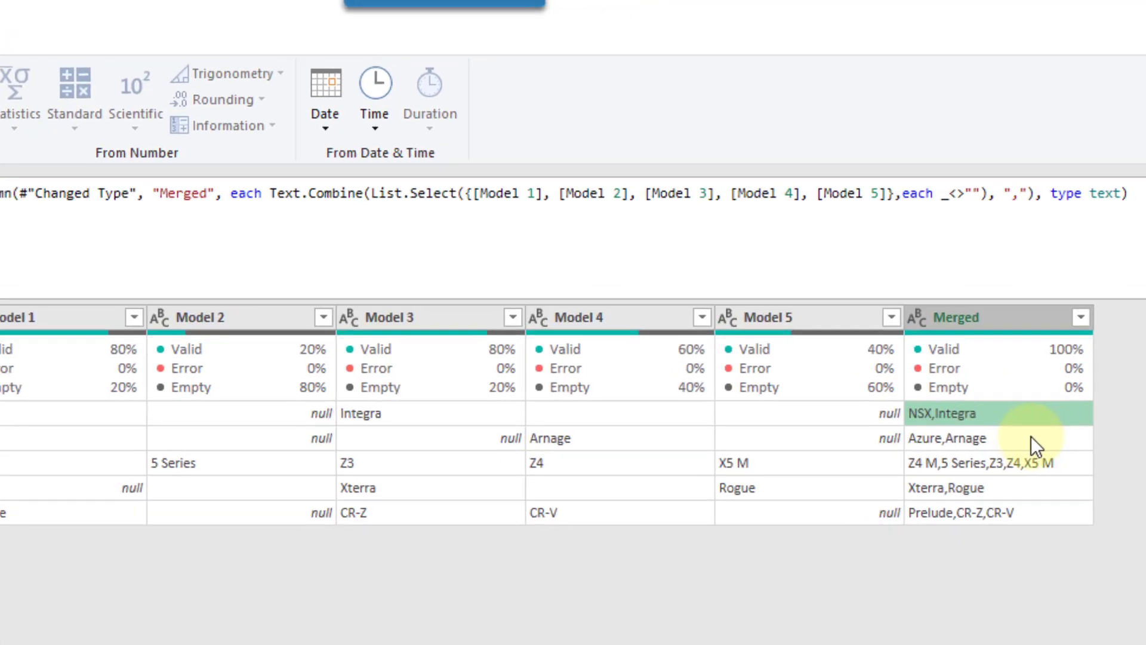
pyautogui.click(1033, 442)
pyautogui.click(1075, 462)
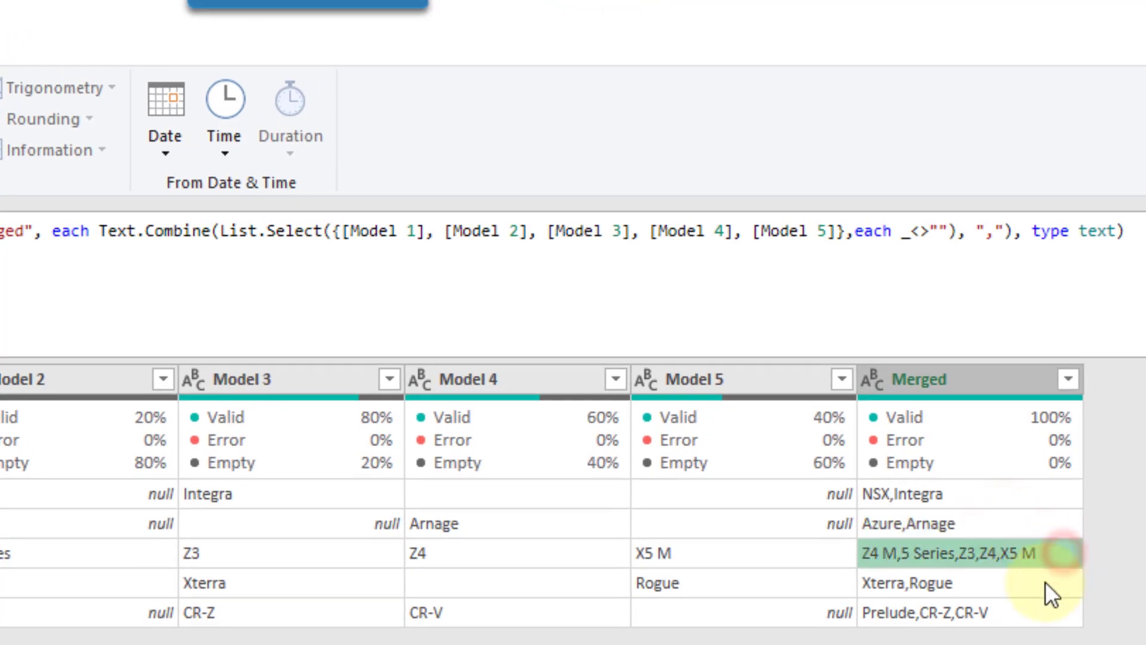
pyautogui.click(1059, 489)
pyautogui.click(1043, 615)
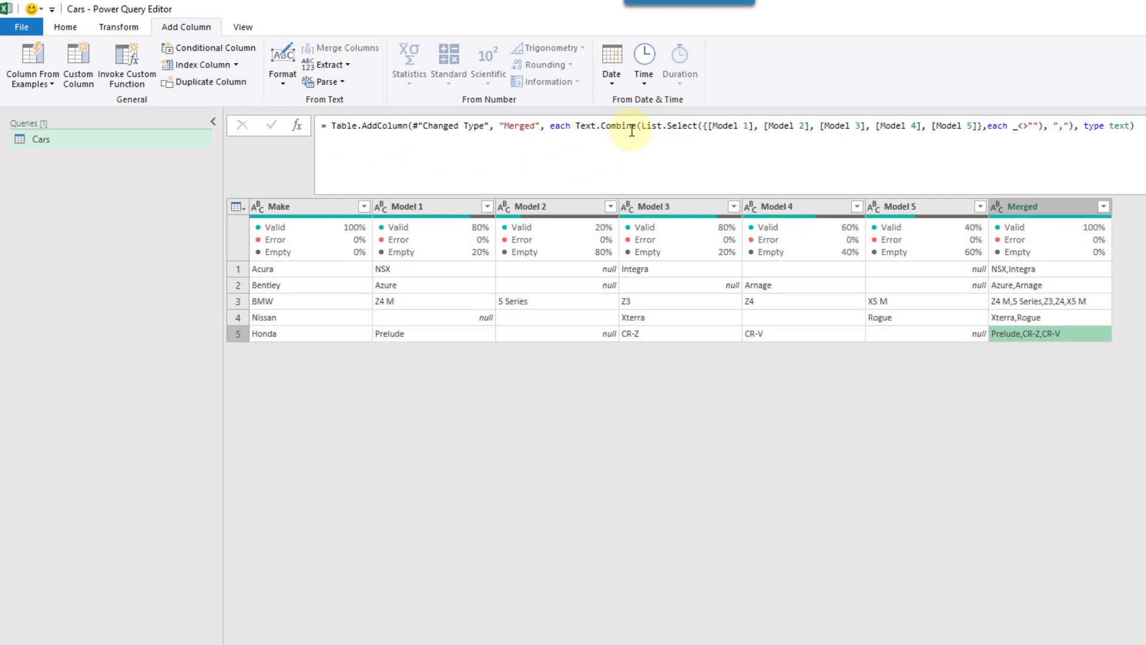
# Load the Cars query as a table to the existing worksheet at cell I2.
pyautogui.click(66, 28)
pyautogui.click(27, 83)
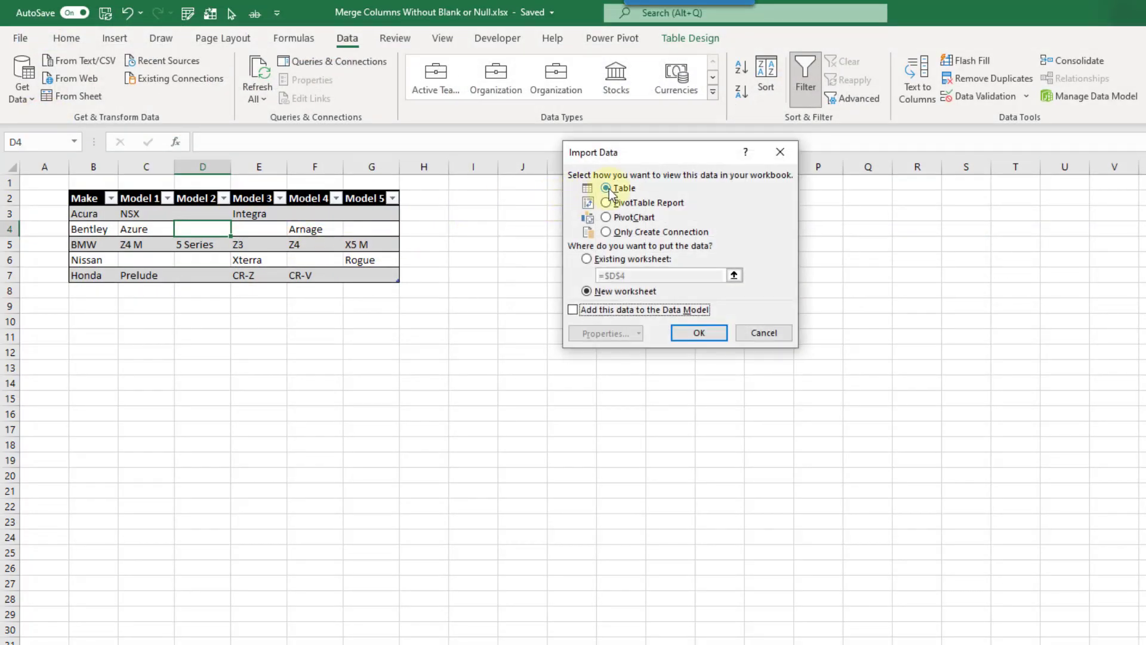
pyautogui.click(587, 260)
pyautogui.click(481, 194)
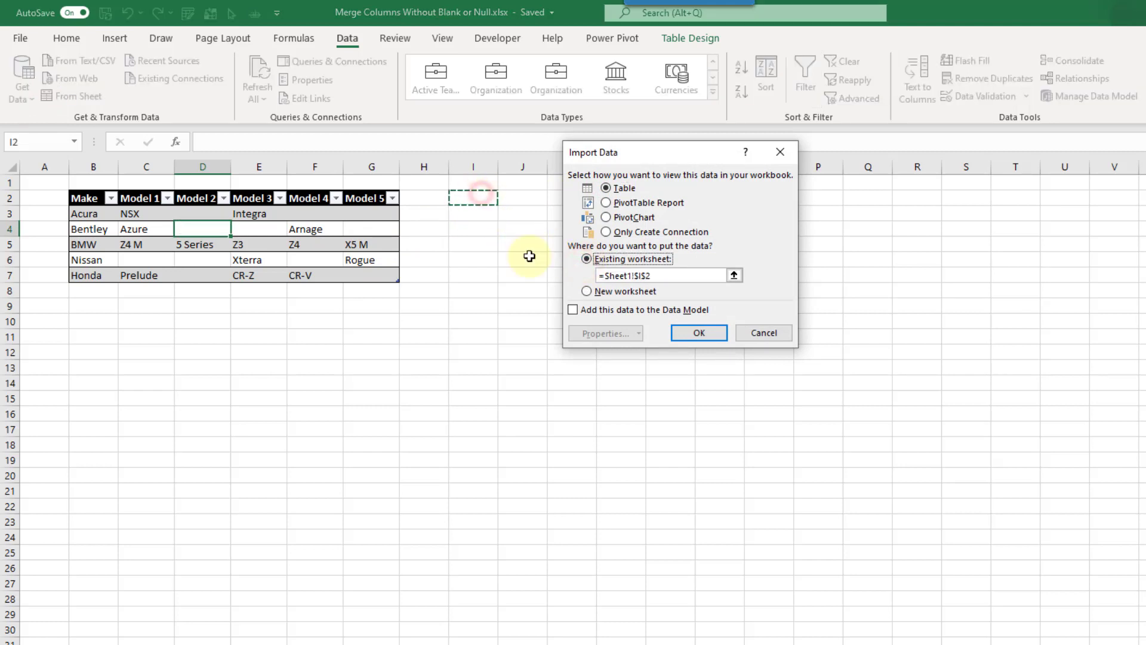
pyautogui.click(697, 332)
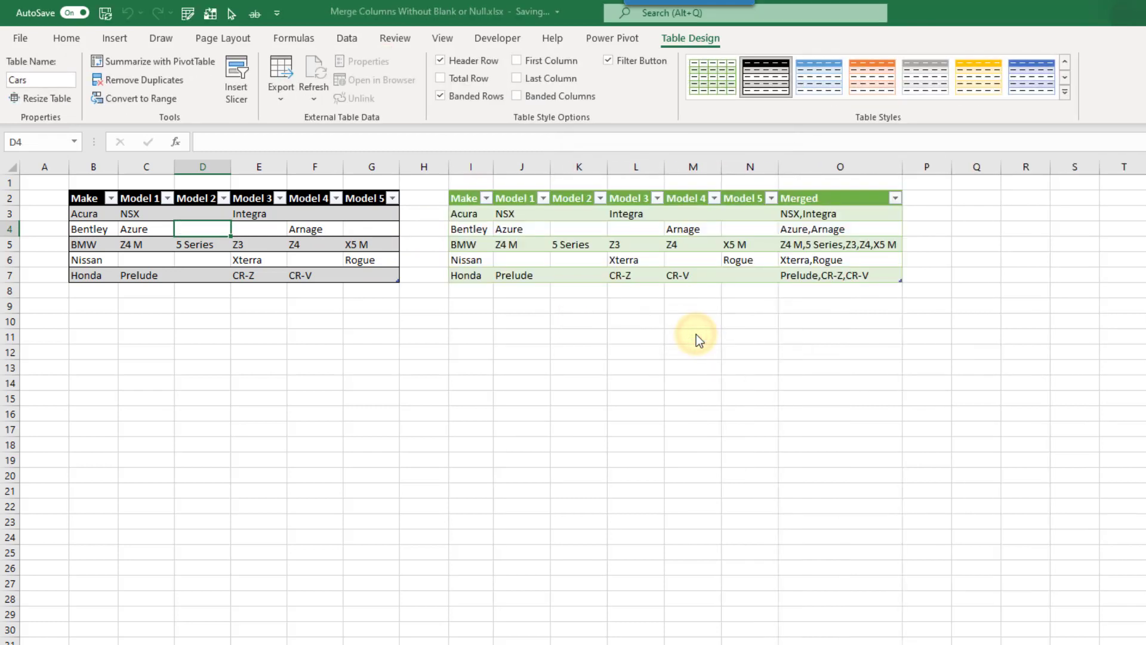
# Reopen the Cars query for editing and remove the Model 1 through Model 5 columns.
pyautogui.click(526, 198)
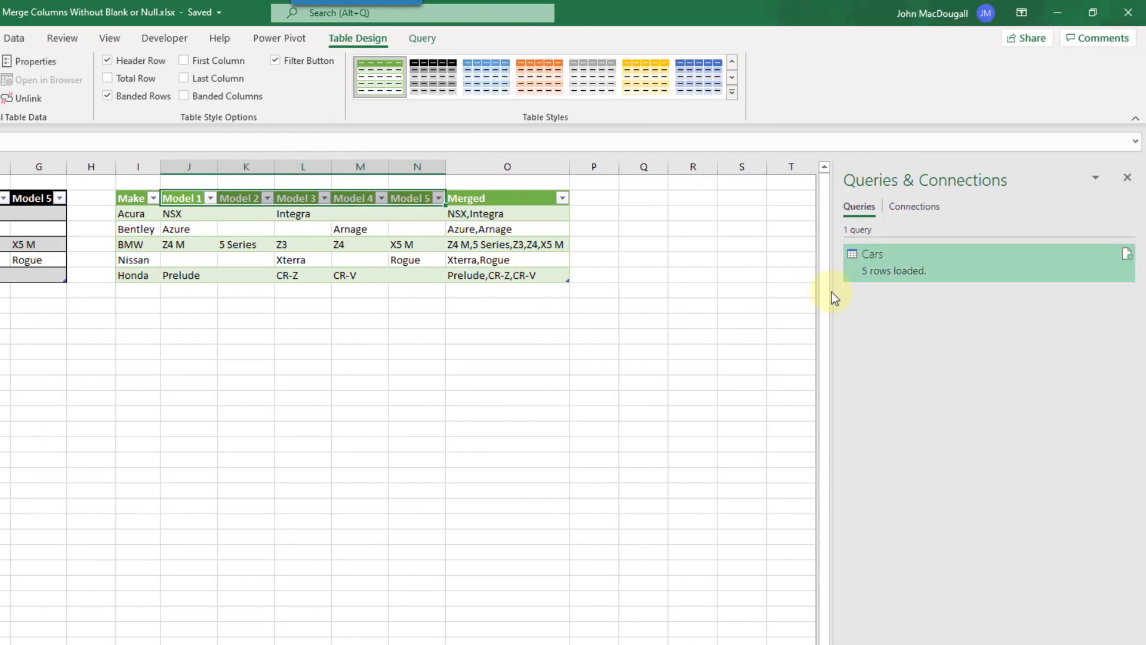
pyautogui.rightClick(930, 260)
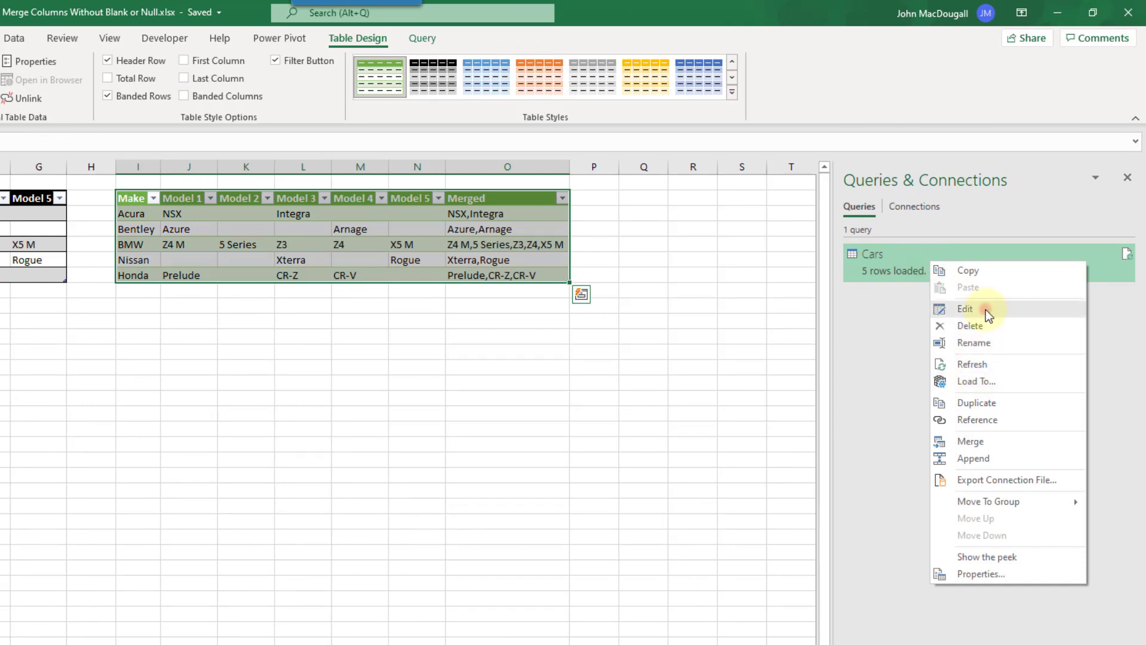
pyautogui.click(965, 309)
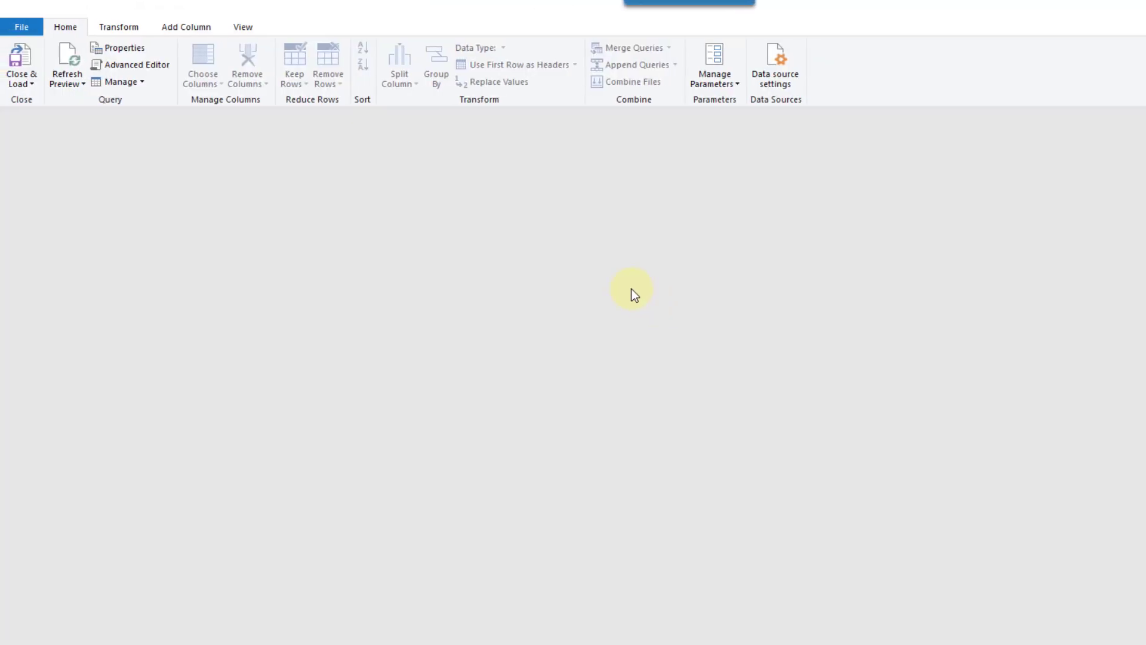
pyautogui.click(444, 146)
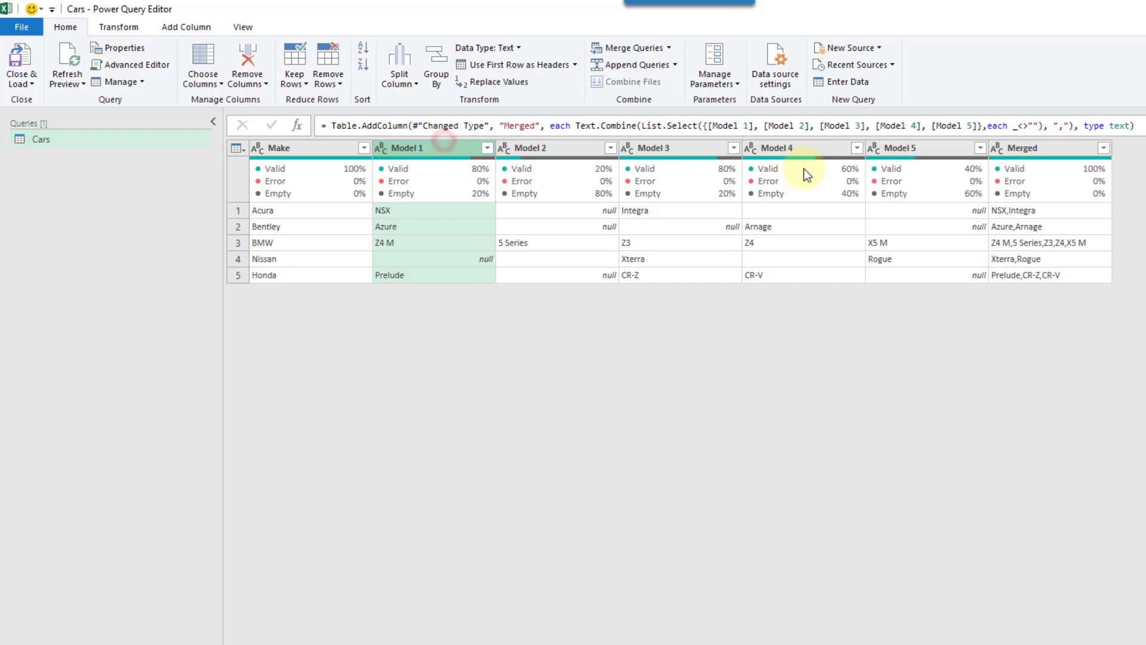
pyautogui.keyDown('shift'); pyautogui.click(925, 149); pyautogui.keyUp('shift')
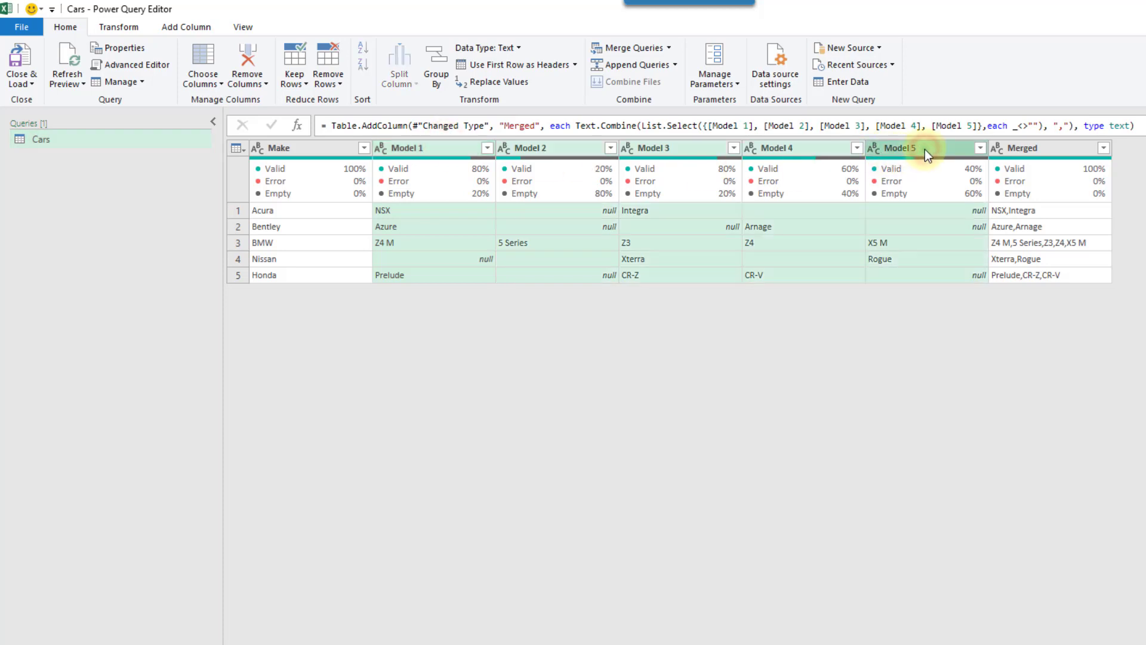
pyautogui.rightClick(926, 149)
pyautogui.click(946, 183)
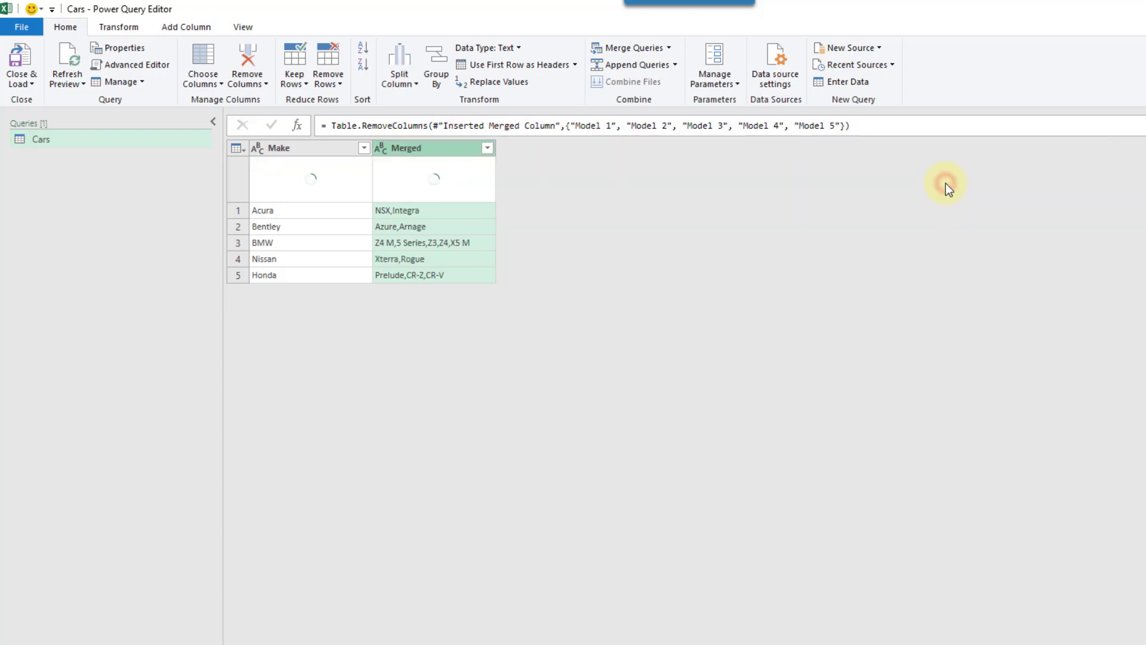
# Load the edited query back to the worksheet and review the Merged values in J3:J7.
pyautogui.click(25, 53)
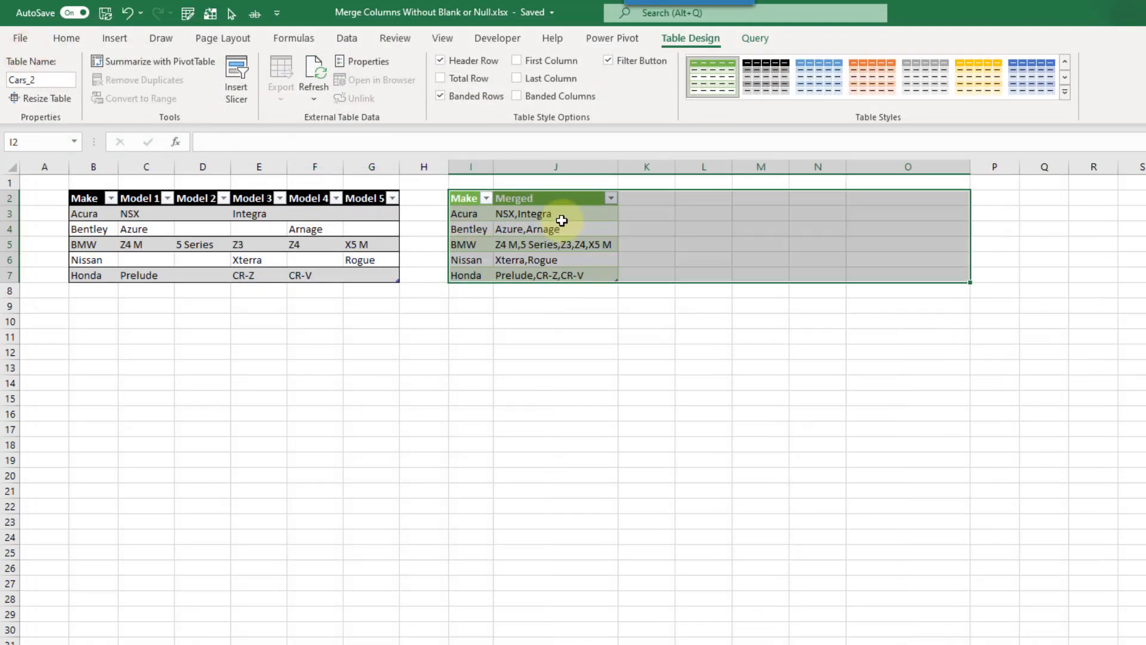
pyautogui.click(561, 218)
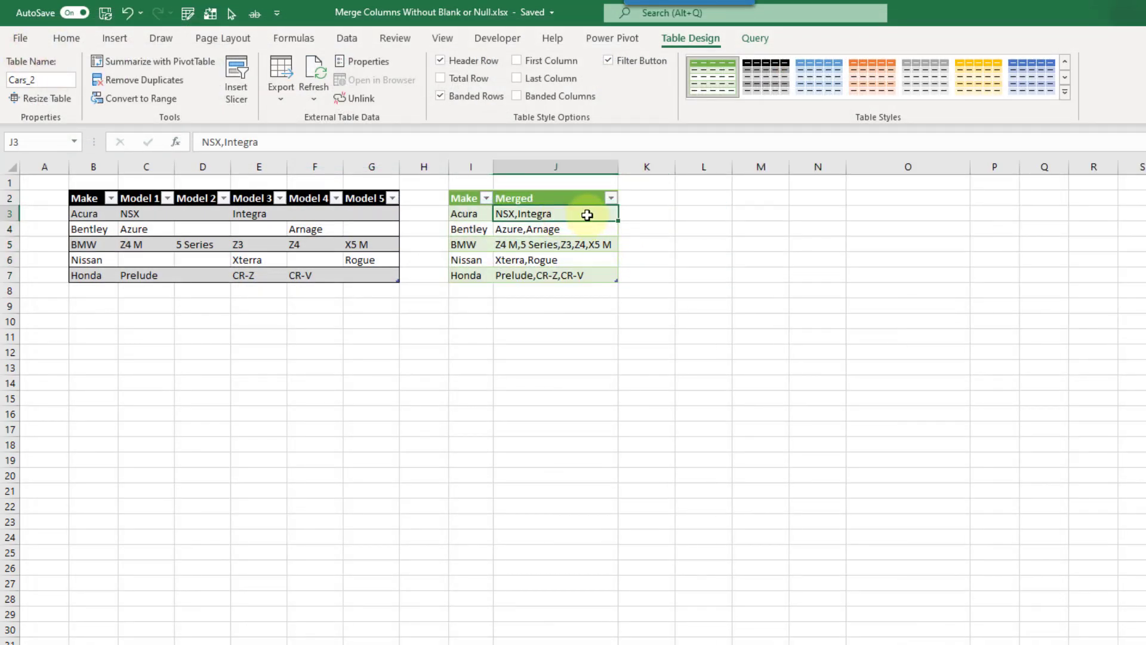
pyautogui.moveTo(587, 215); pyautogui.dragTo(589, 278)
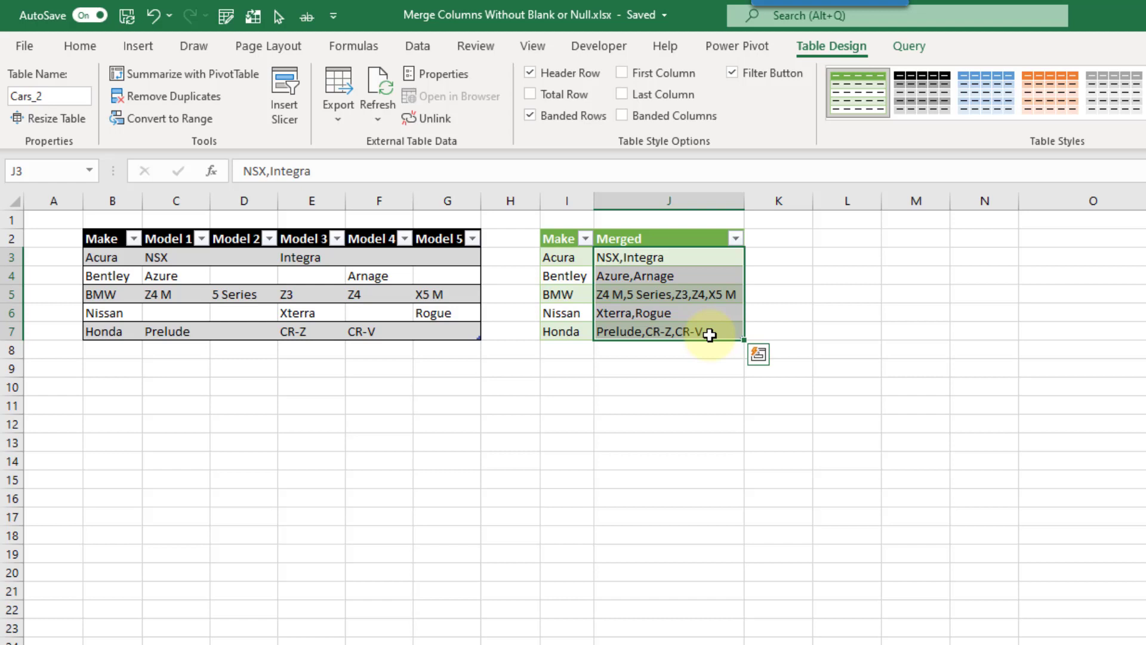
# Enter a TEXTJOIN formula in L3 with delimiter ",", ignore-empty set to TRUE, and the Acura row's Model 1 to Model 5 cells from the Cars table.
pyautogui.click(844, 259)
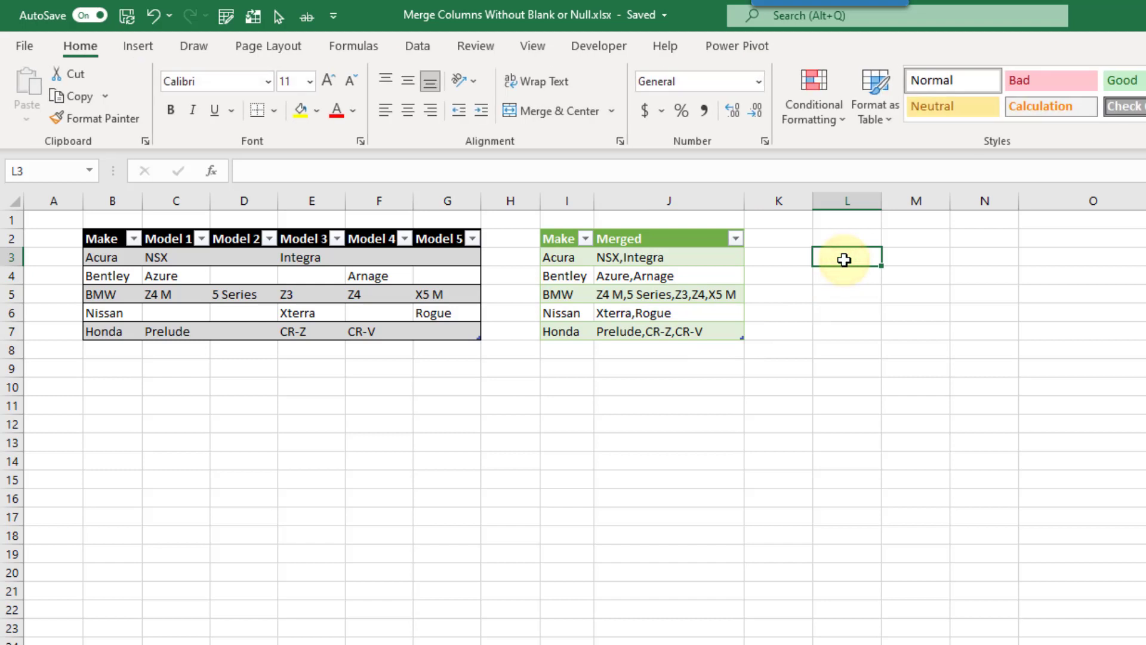
pyautogui.write('=te')
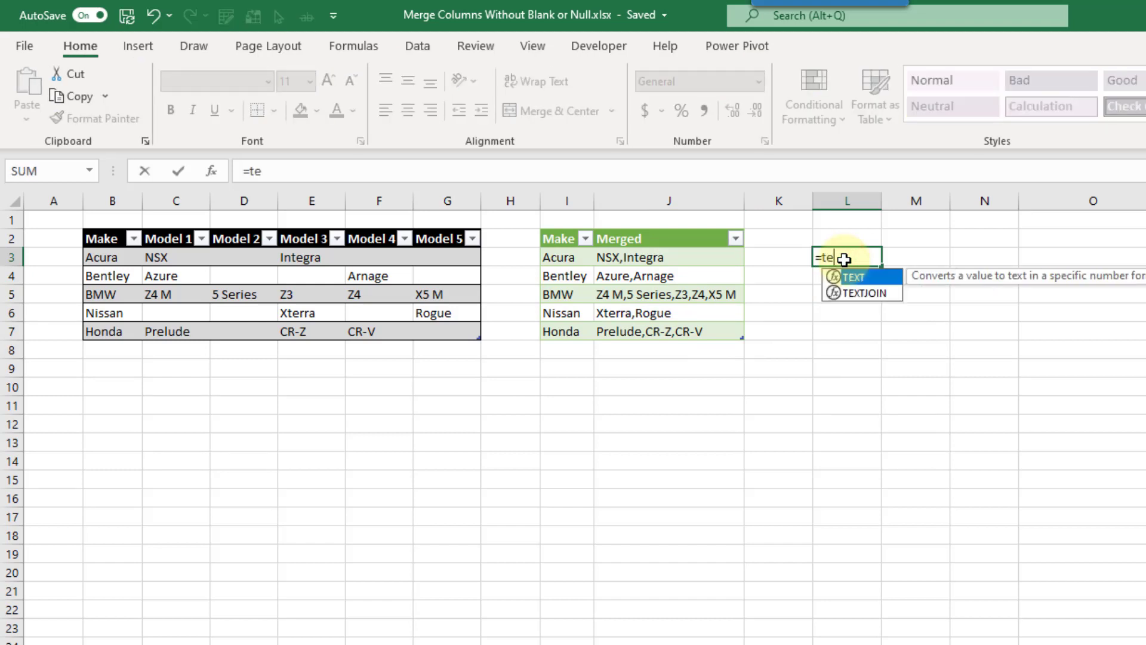
pyautogui.press('Down')
pyautogui.press('Tab')
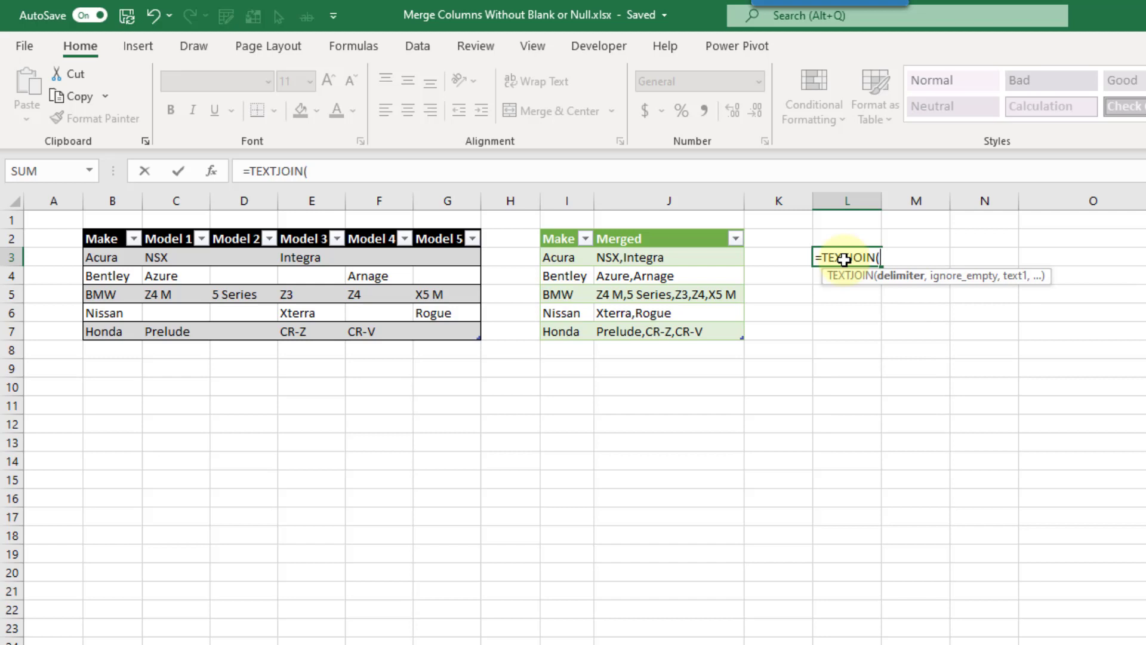
pyautogui.write('",",')
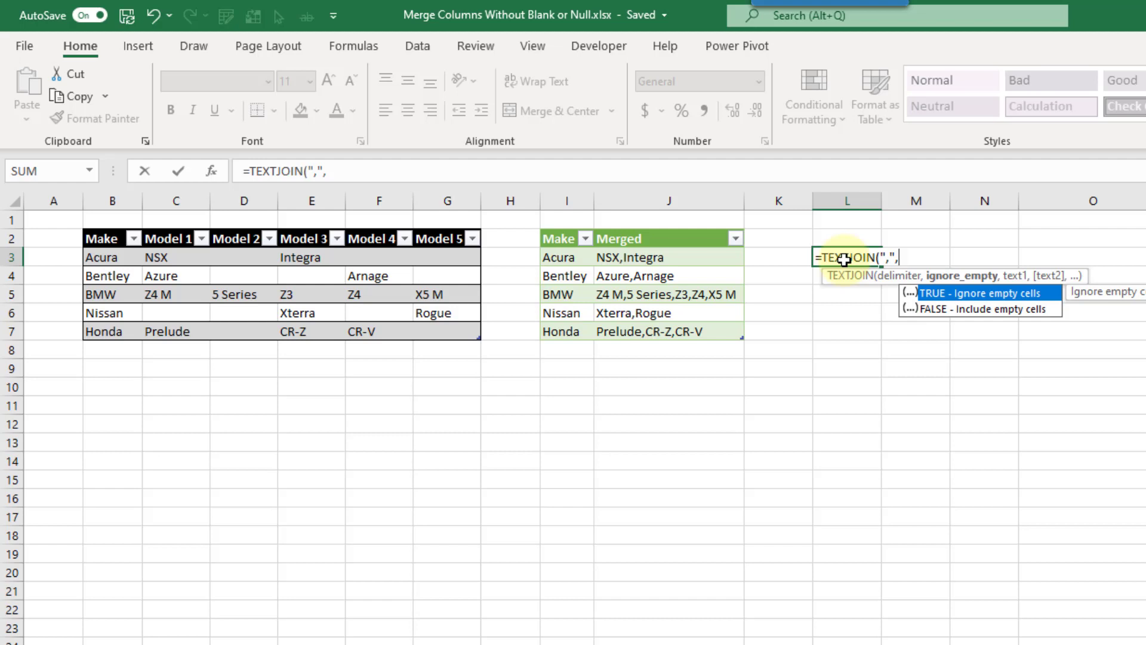
pyautogui.write('TRUE,')
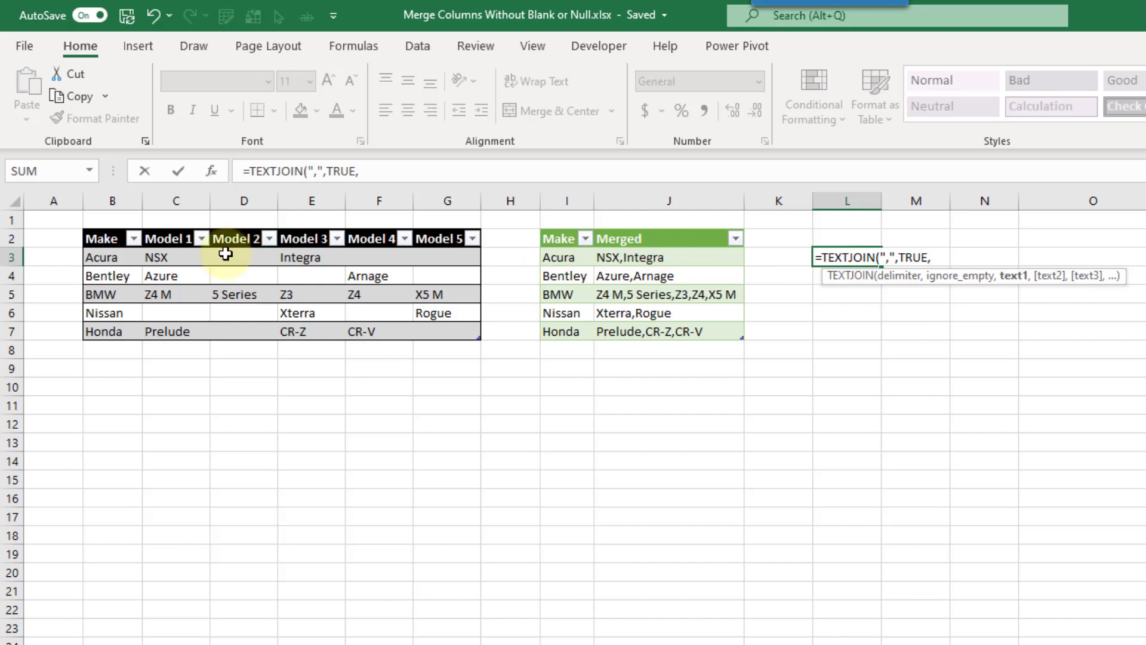
pyautogui.click(188, 257)
pyautogui.moveTo(225, 257); pyautogui.dragTo(457, 261)
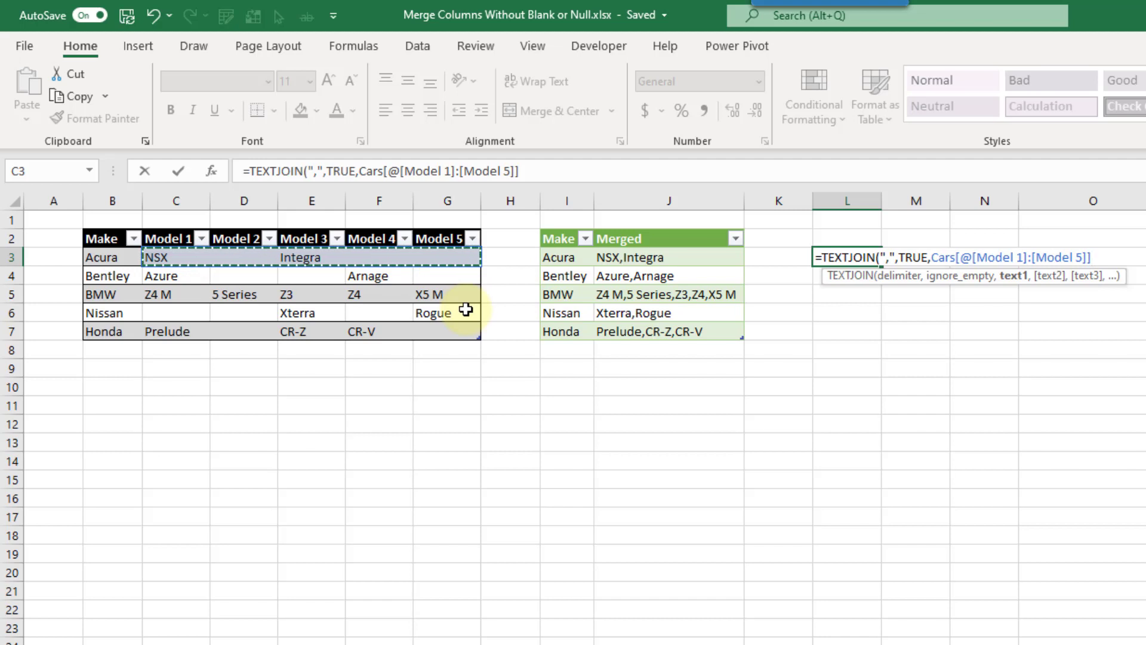
pyautogui.press('Return')
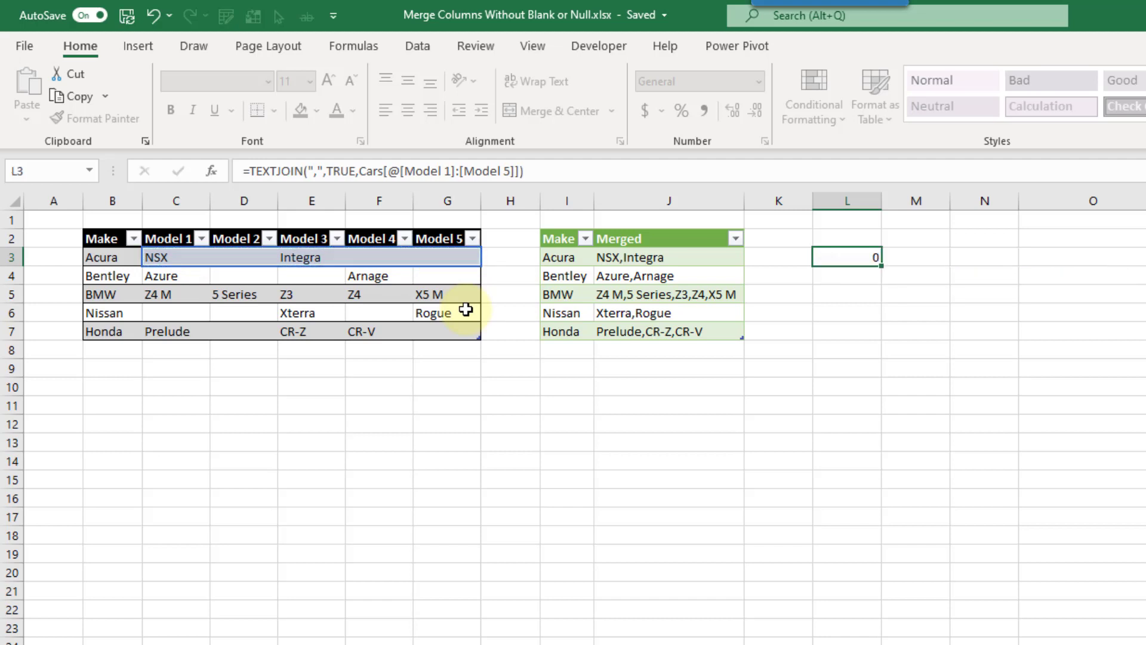
# Copy the TEXTJOIN formula from L3 down through L7 and fit column L's width to its contents.
pyautogui.click(867, 258)
pyautogui.moveTo(882, 266); pyautogui.dragTo(876, 335)
pyautogui.doubleClick(882, 201)
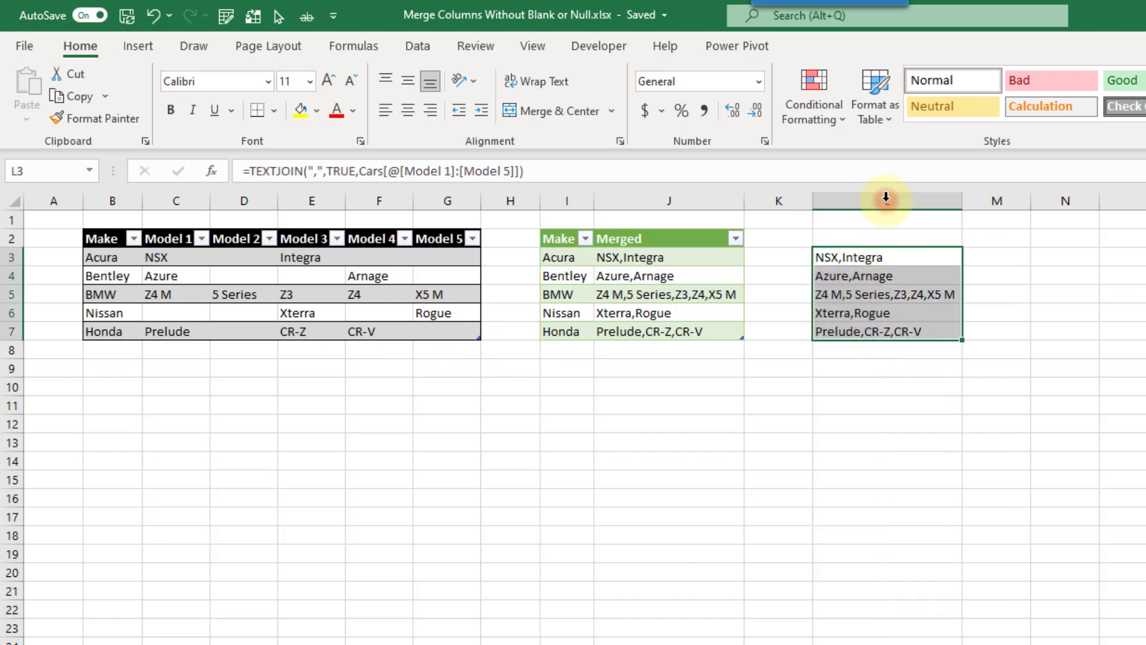
pyautogui.click(946, 303)
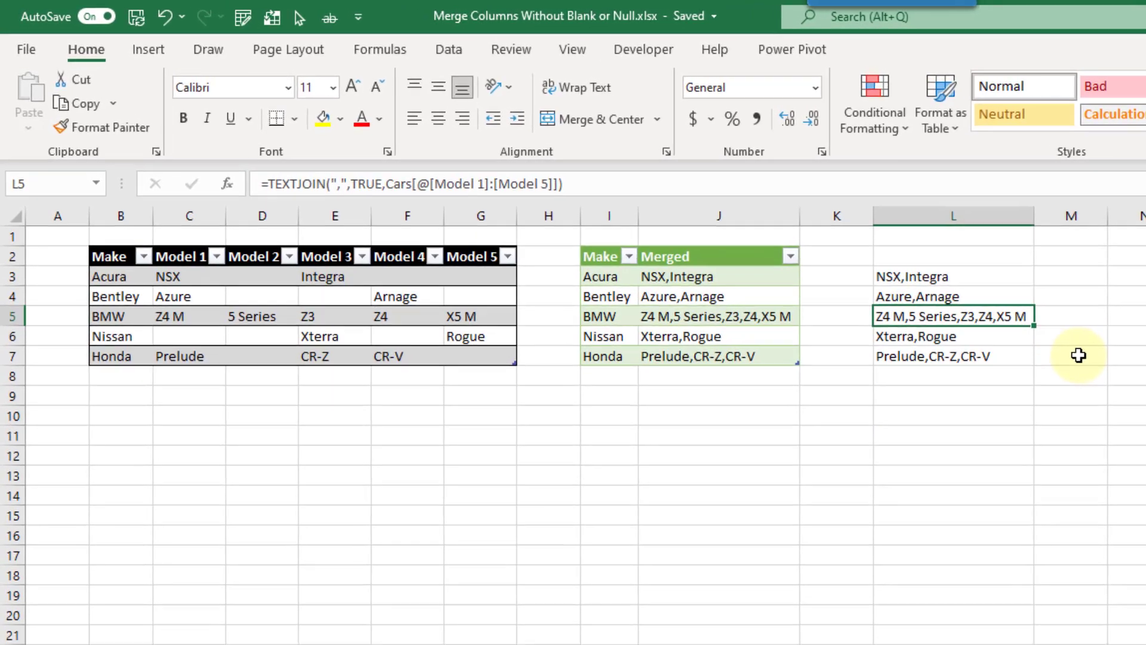